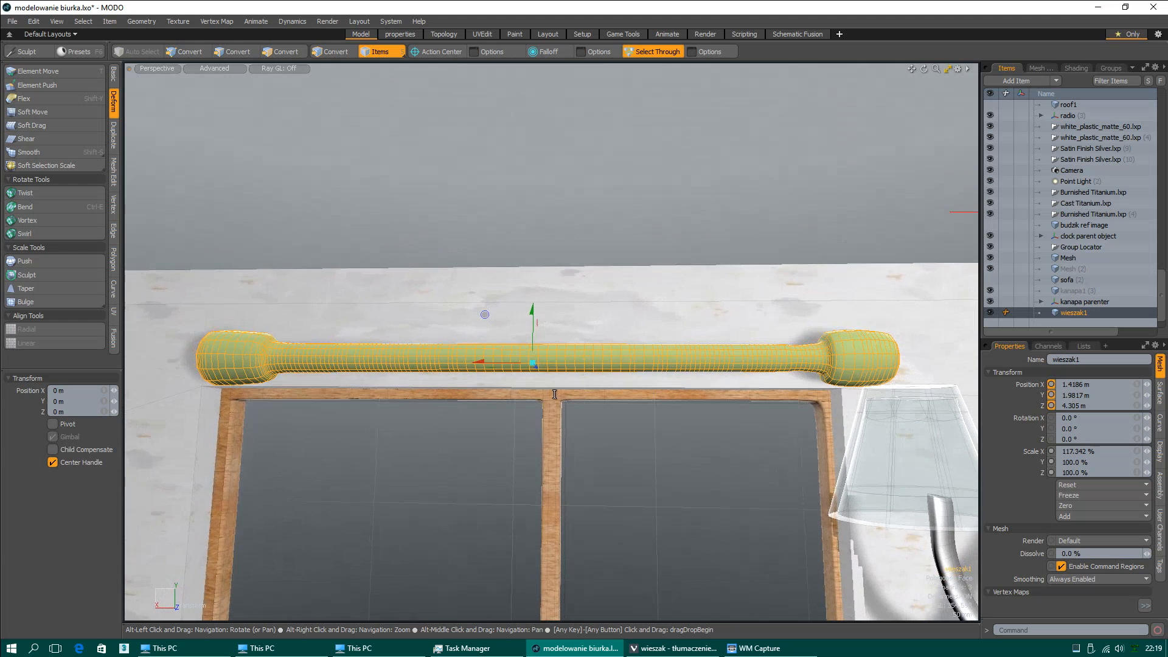
Step: Switch to the four-view layout and save the scene
left_click_drag(333, 345, 448, 357, "alt")
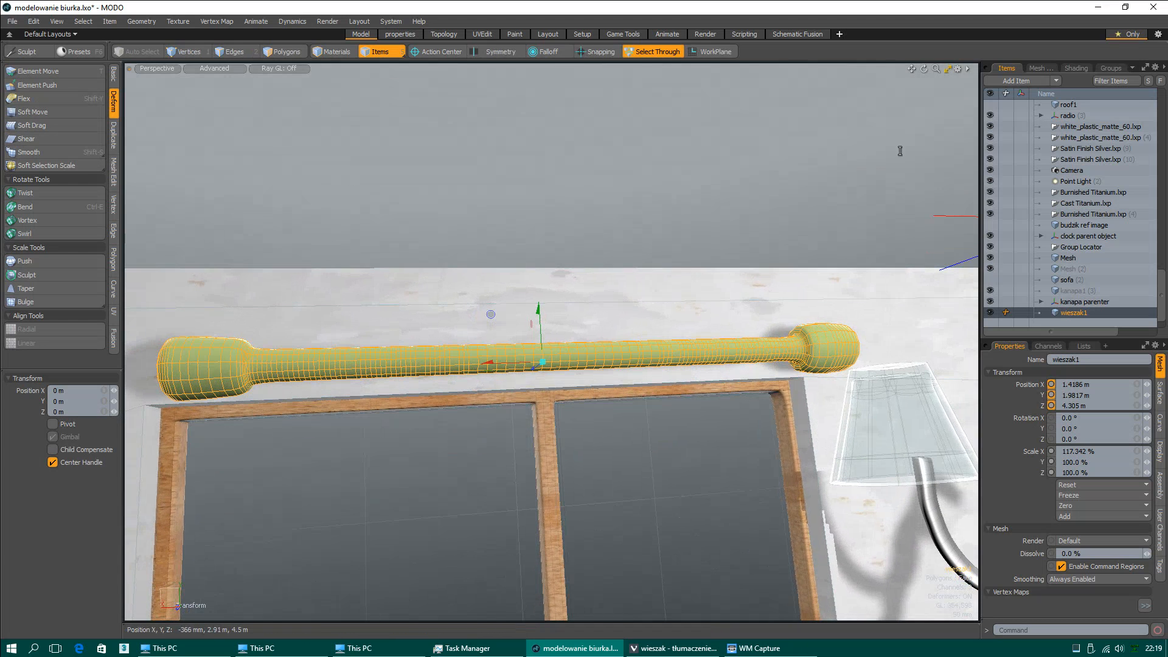
left_click(947, 68)
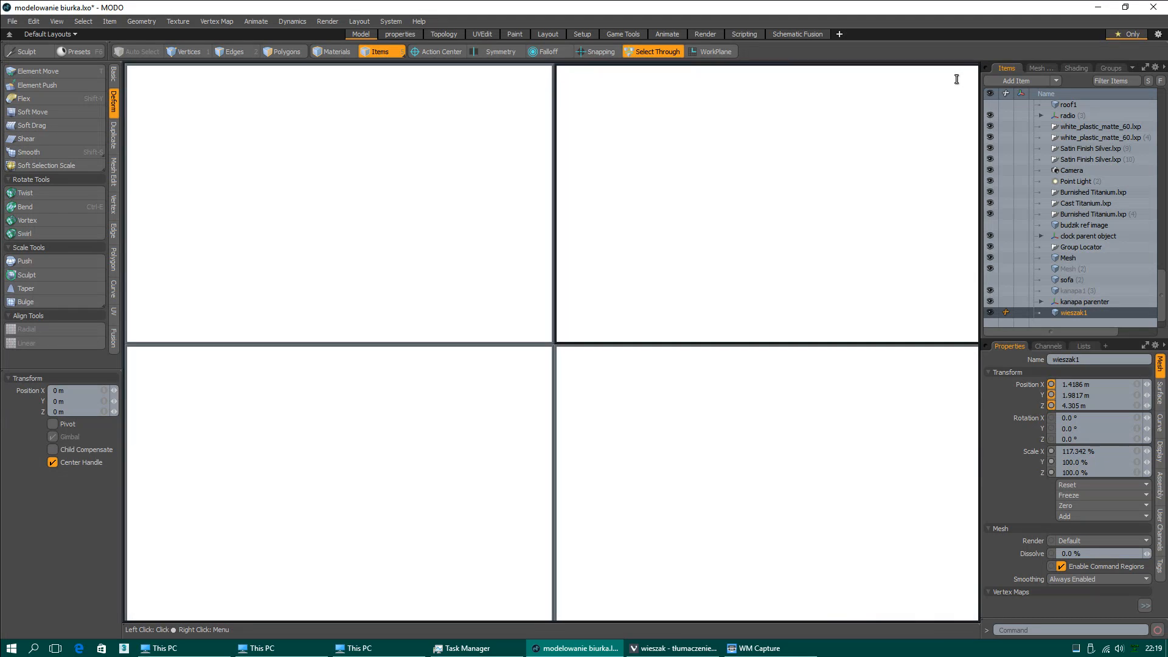
scroll(465, 420, "down", 2)
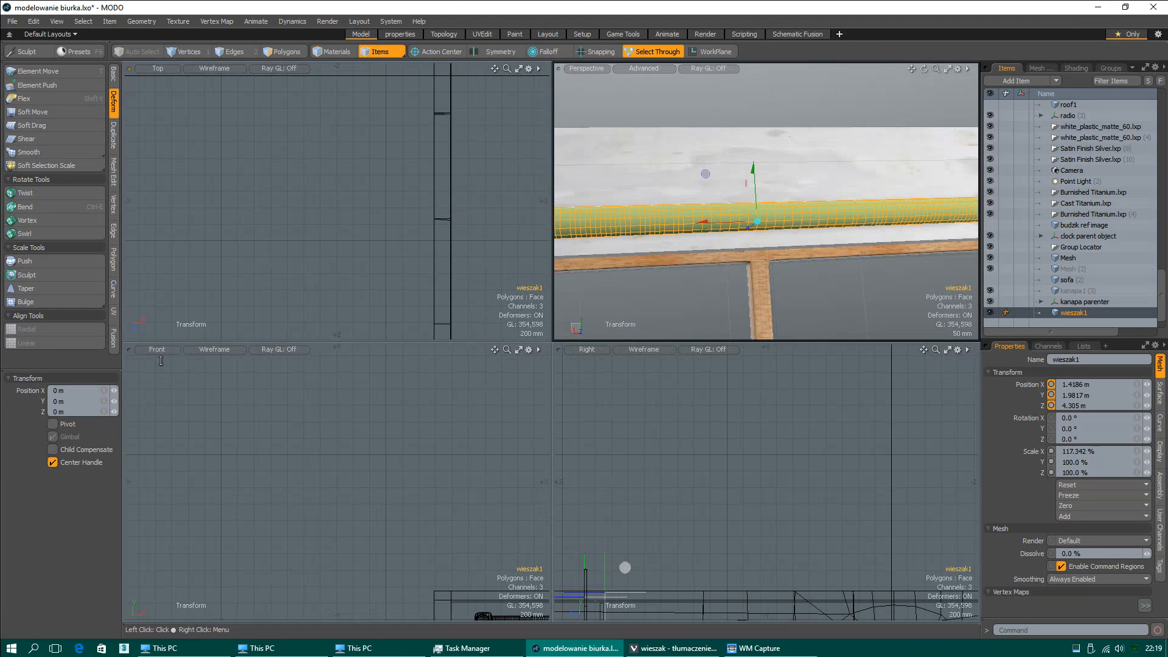
left_click(13, 21)
left_click(168, 125)
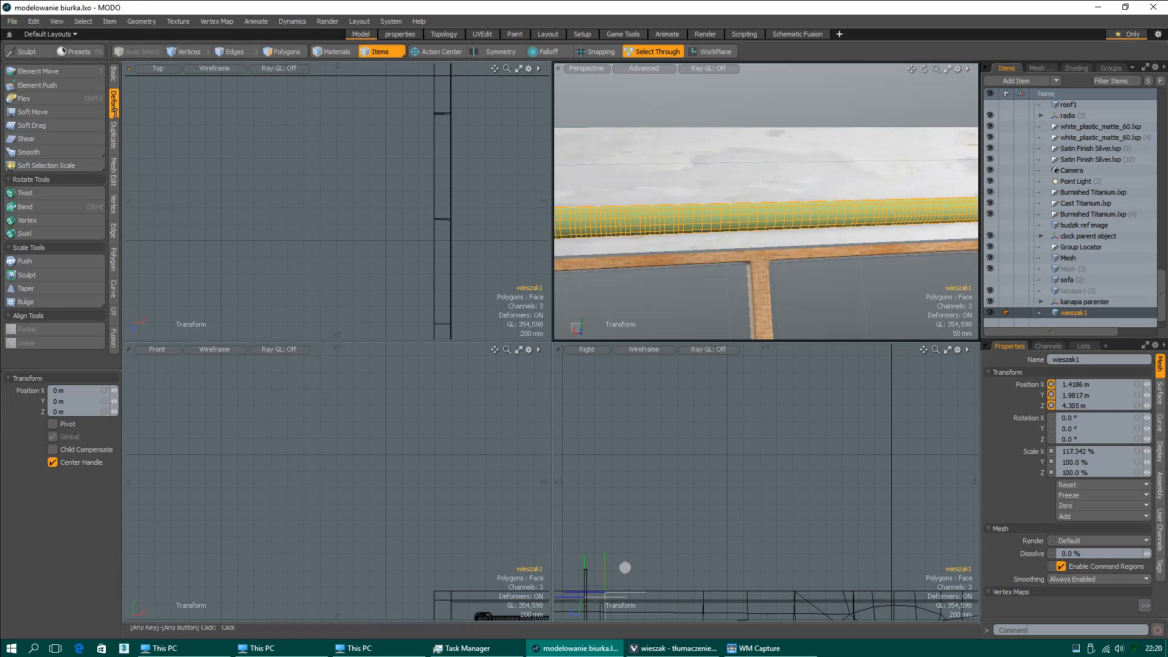
Step: Add a new empty Mesh item from the Mesh Operations presets
left_click(113, 74)
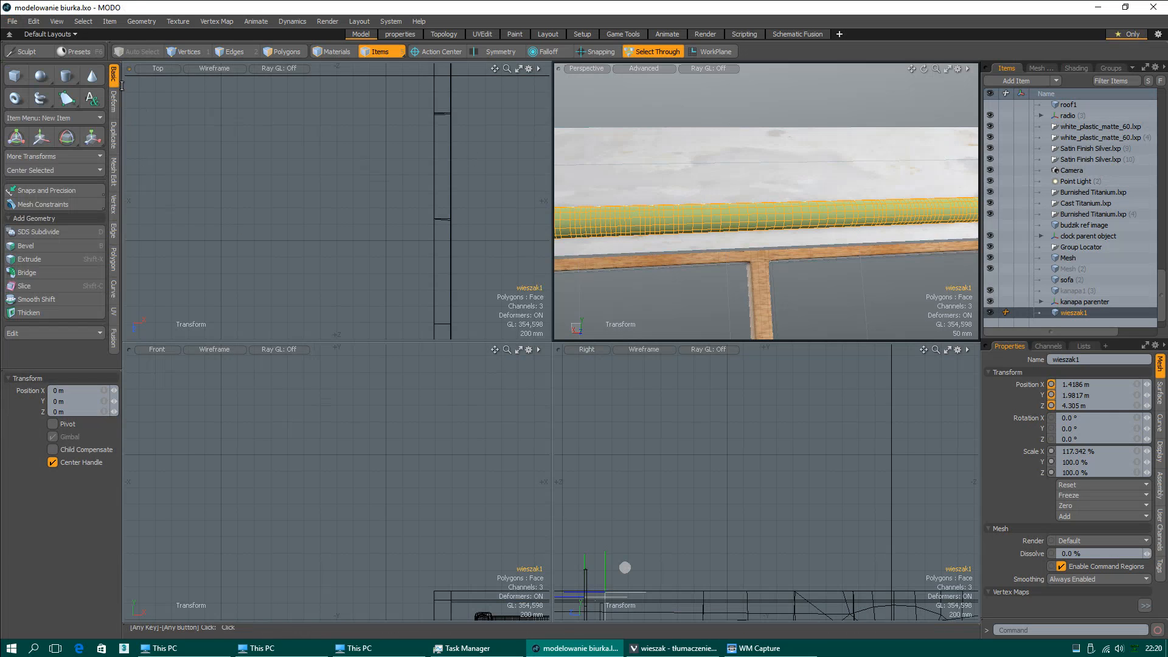
left_click(1040, 68)
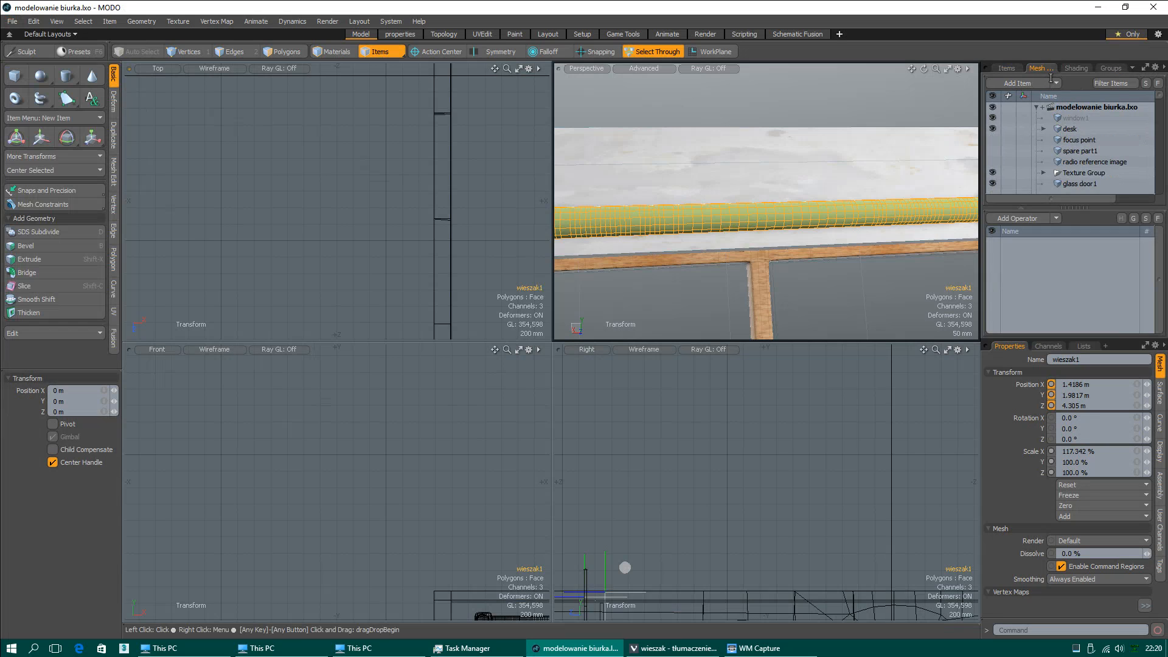
left_click(1017, 218)
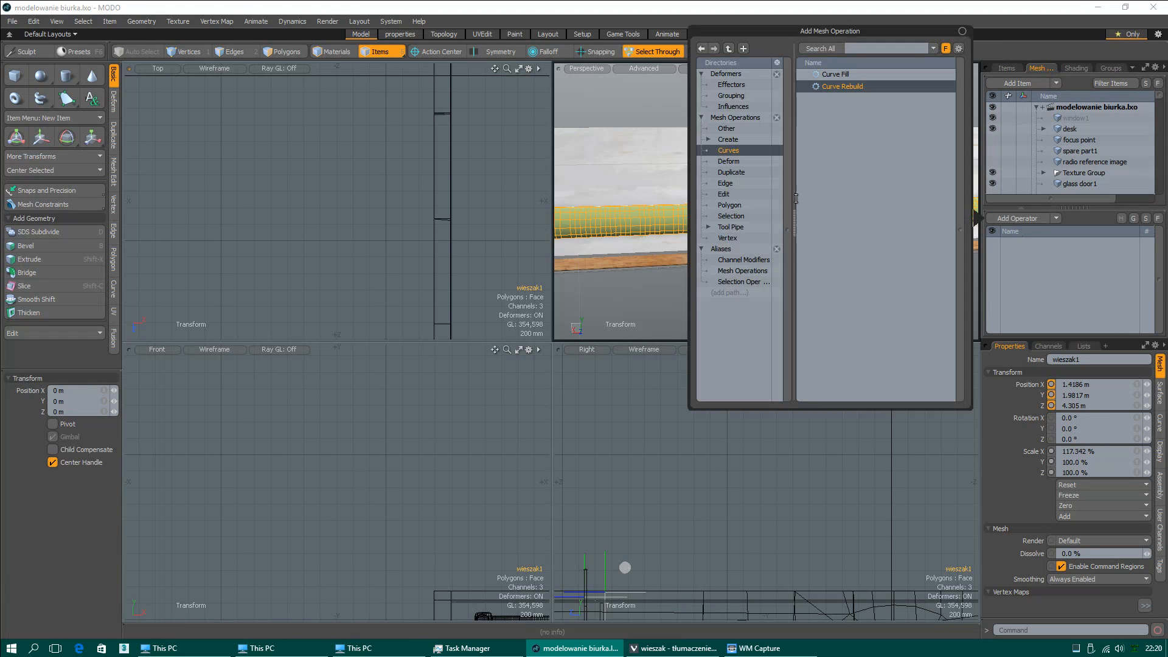
left_click(735, 117)
double_click(838, 85)
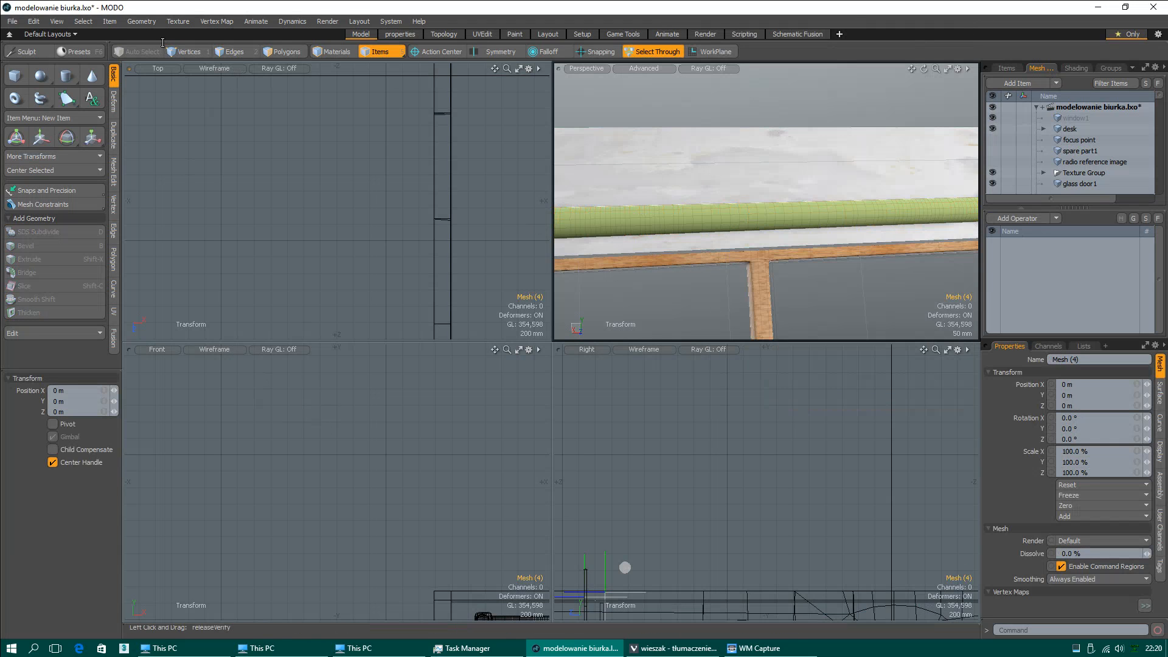
Step: Open the Curve Palette and draw the upper hook of a hanger profile in the Front view with the B-Spline tool
left_click(141, 21)
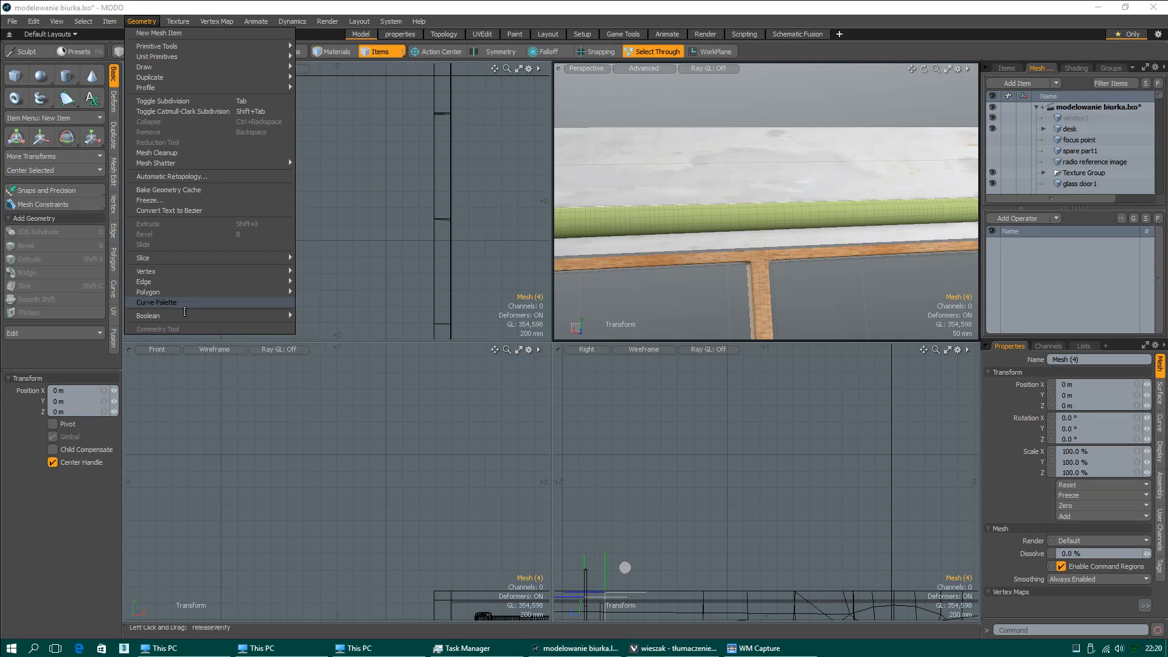
left_click(184, 308)
left_click_drag(586, 202, 419, 314)
left_click(412, 390)
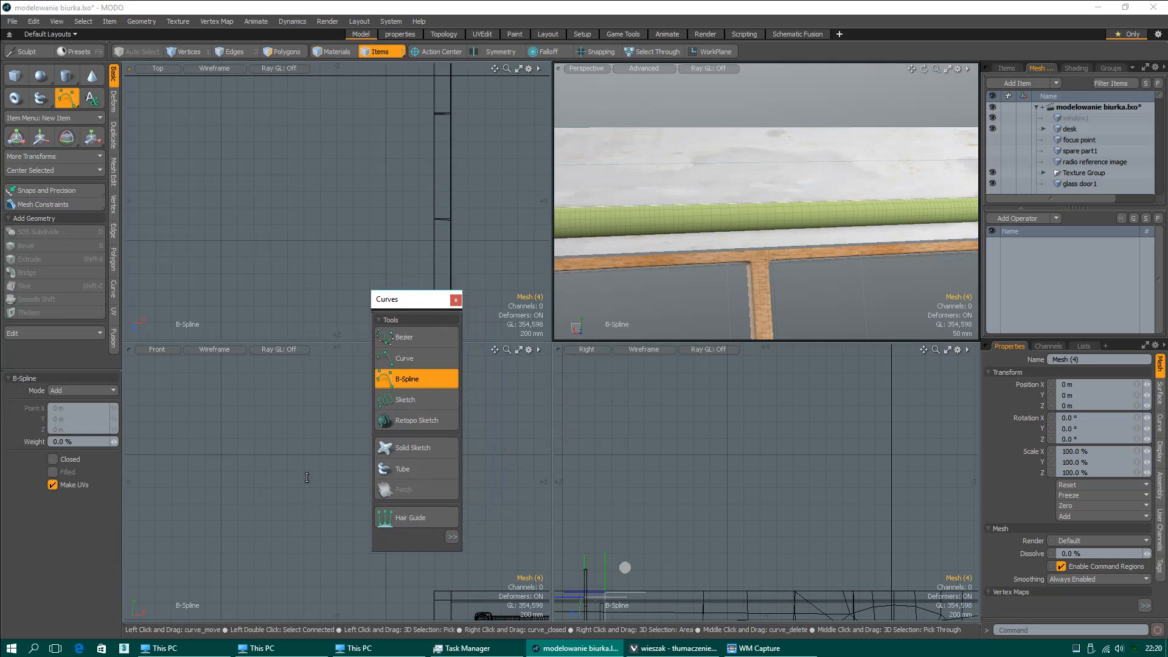
left_click_drag(278, 456, 304, 450, "alt+shift")
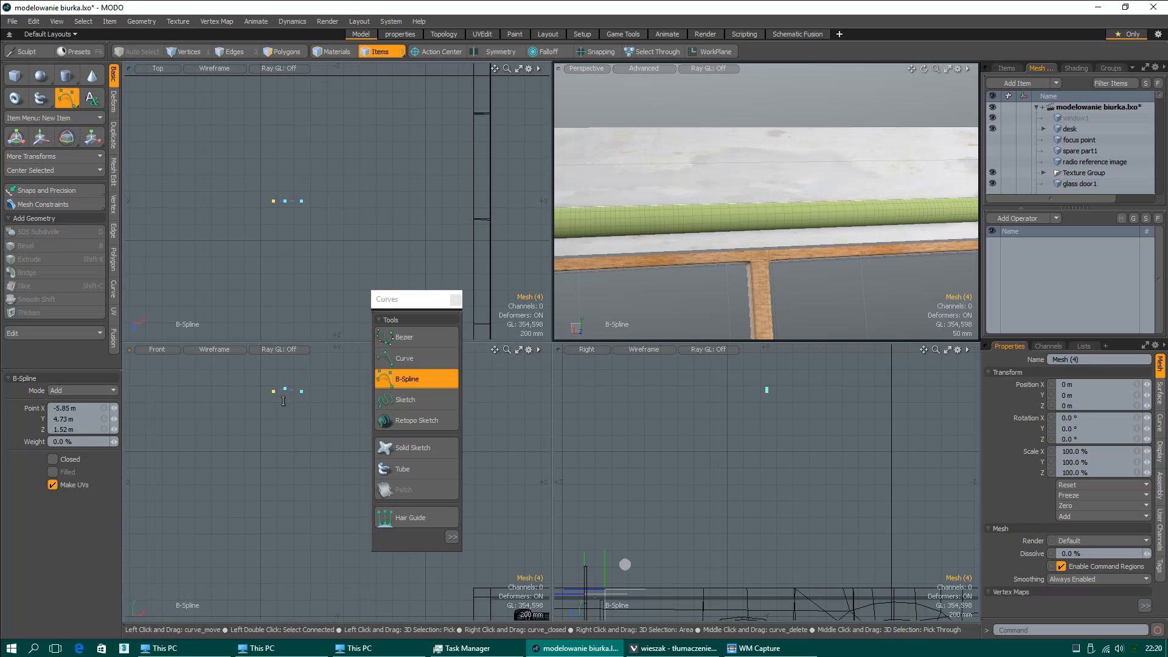
left_click(266, 410)
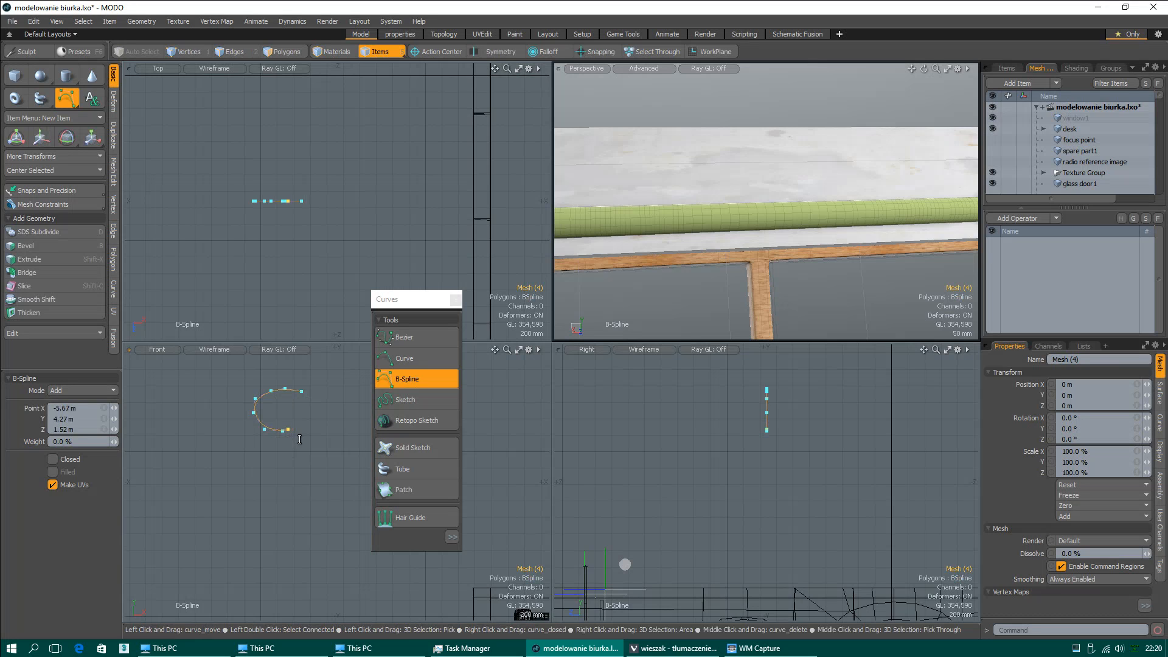
Step: Extend the B-Spline straight down and end it with a matching lower hook, about 3.9 m tall overall, and drop the tool
left_click_drag(302, 450, 293, 414, "alt+shift")
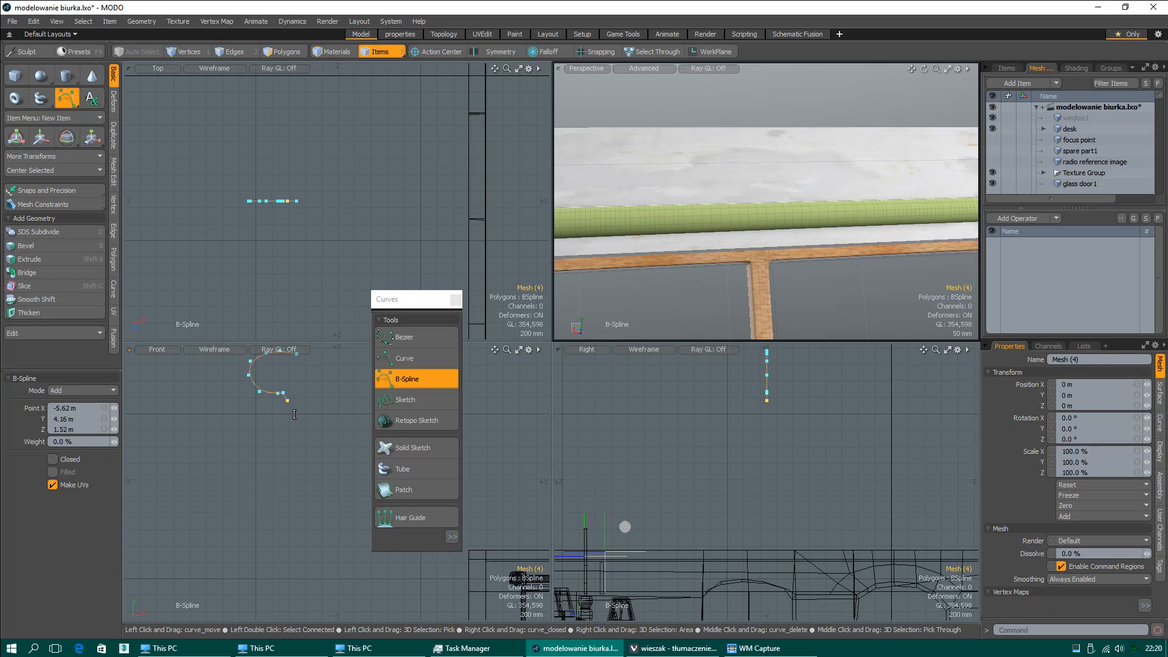
left_click_drag(289, 497, 304, 424)
left_click(302, 488)
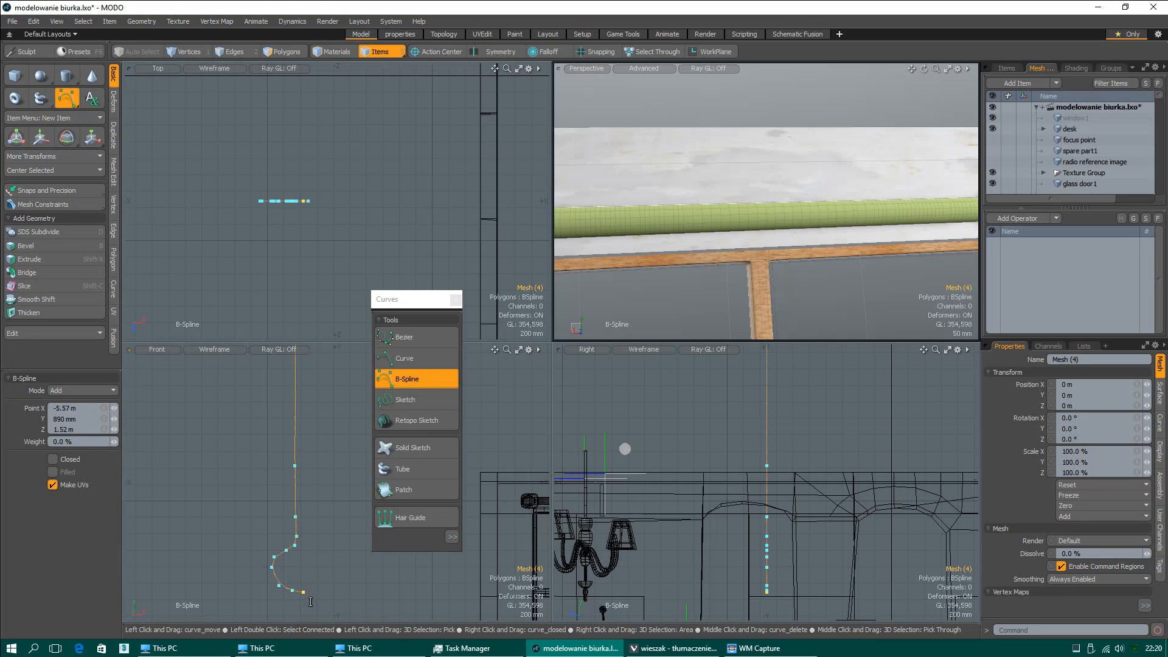
mouse_move(341, 520)
left_mouse_down("alt+shift")
mouse_move(336, 600)
mouse_move(331, 516)
left_mouse_up("alt+shift")
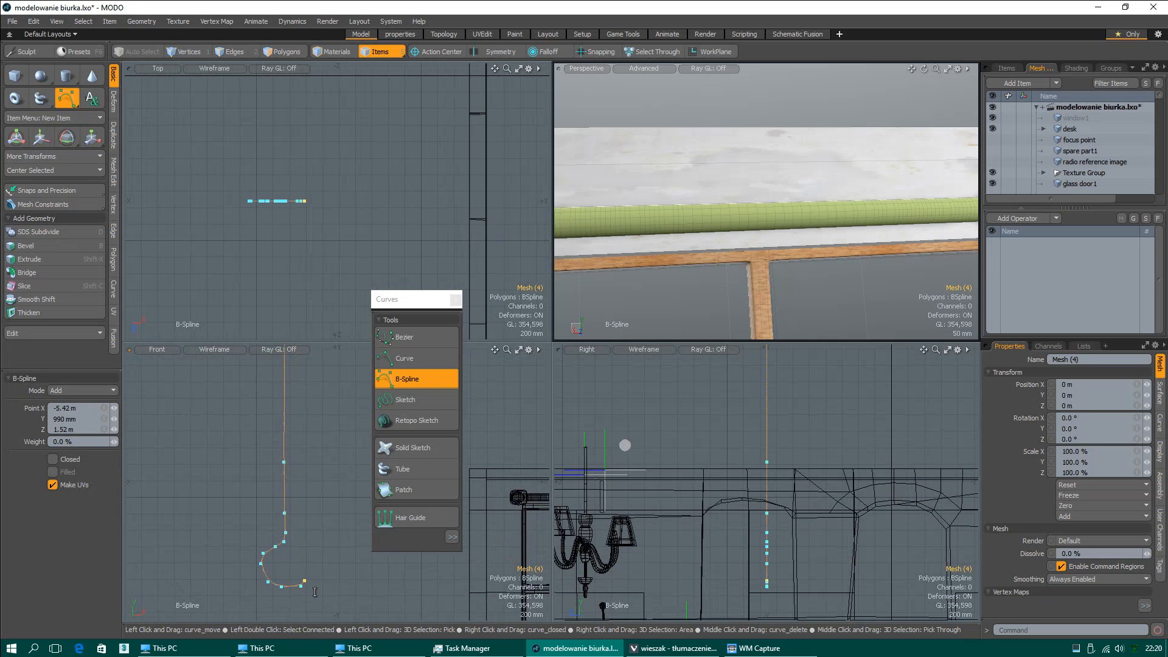
left_click_drag(350, 436, 298, 520, "alt+shift")
scroll(298, 520, "down", 2)
scroll(298, 520, "up", 1)
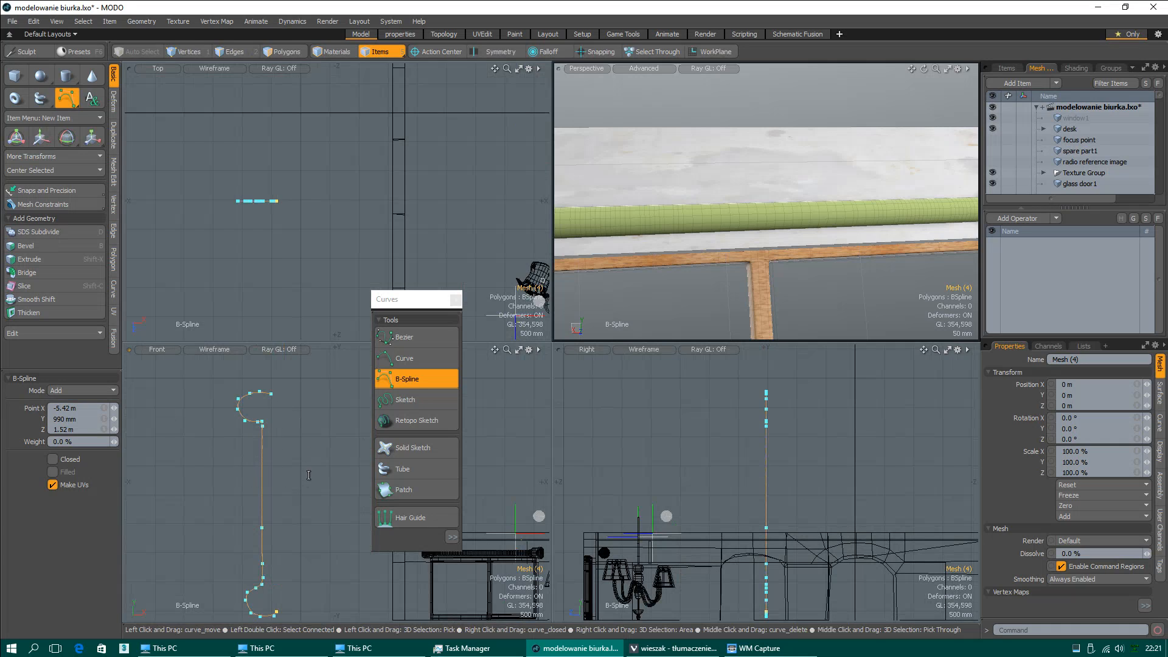
key("space")
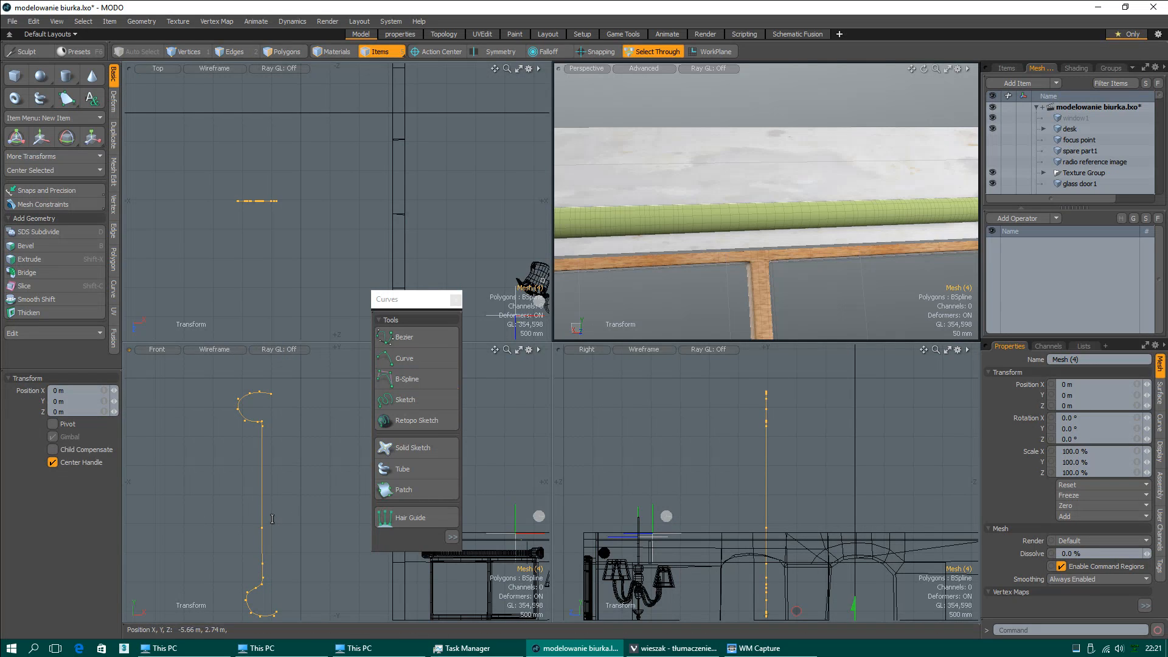
key("space")
key("y")
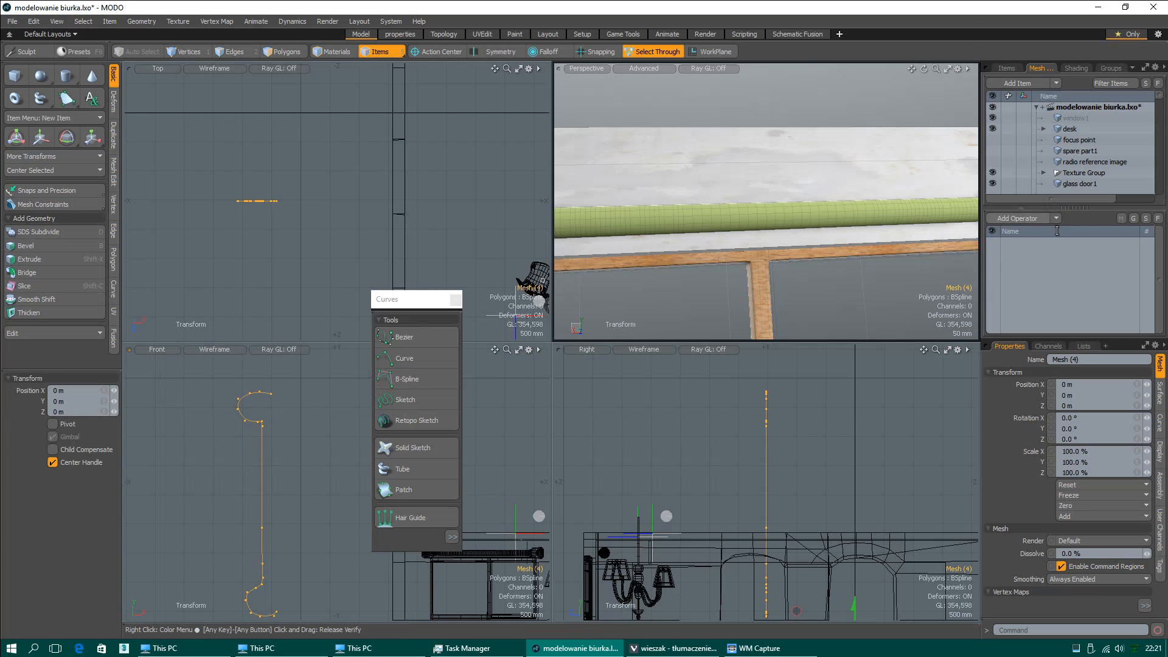
Step: Add a Curve Rebuild operator with a point count of 18 to the hook curve and reselect its mesh
left_click(1034, 219)
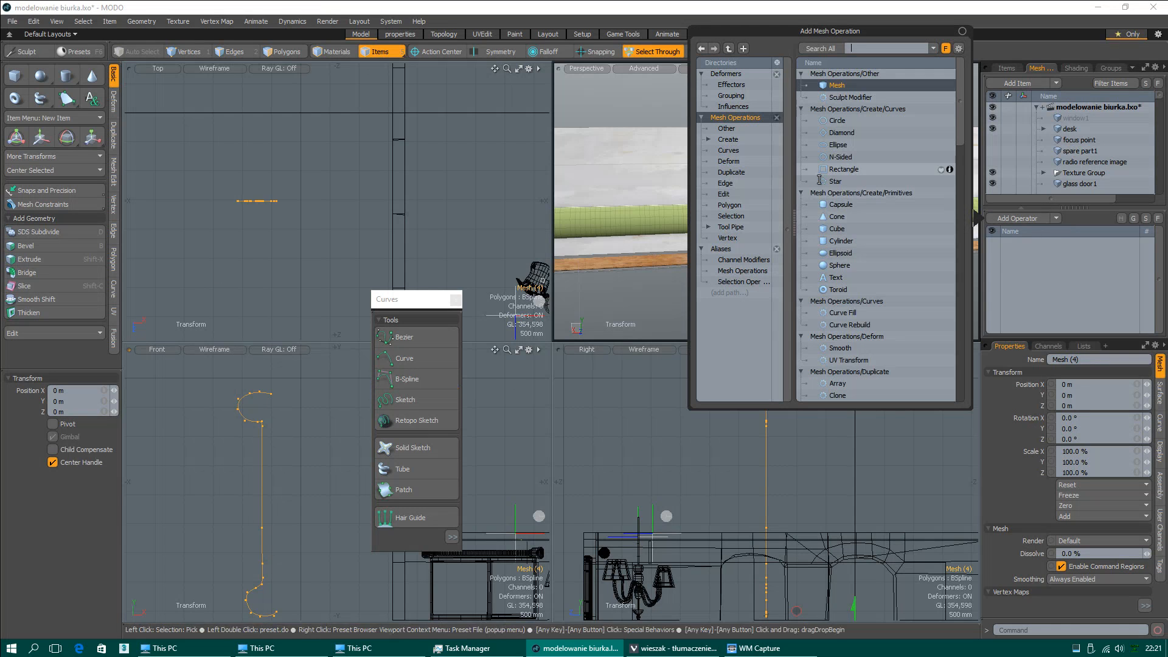
left_click(733, 150)
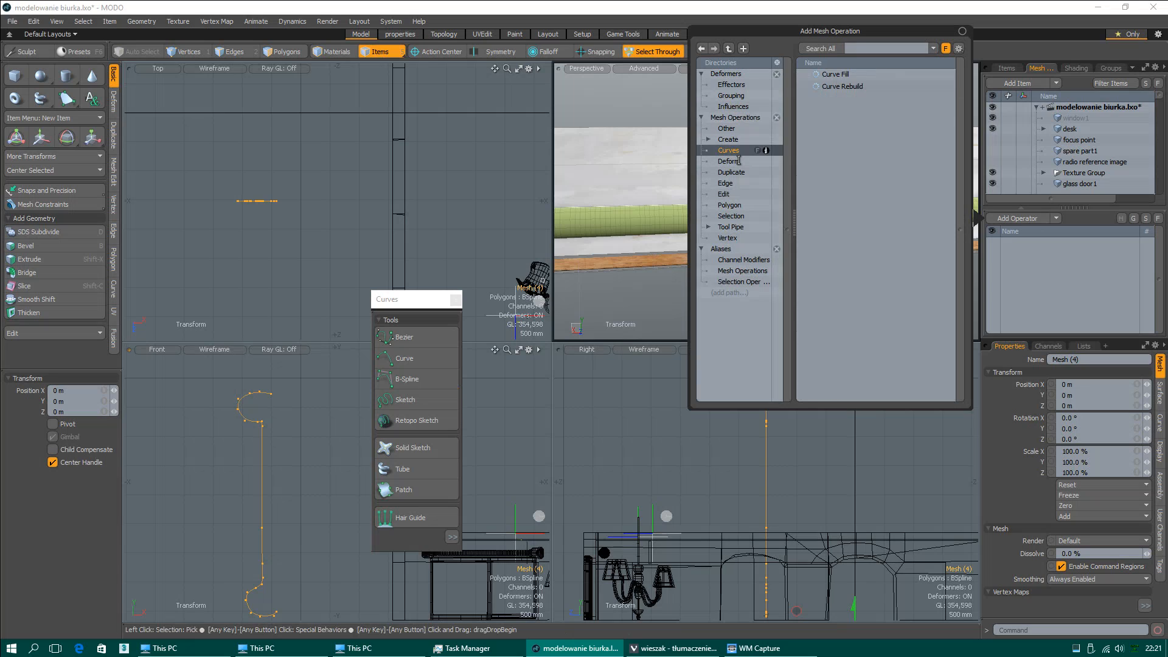
double_click(847, 87)
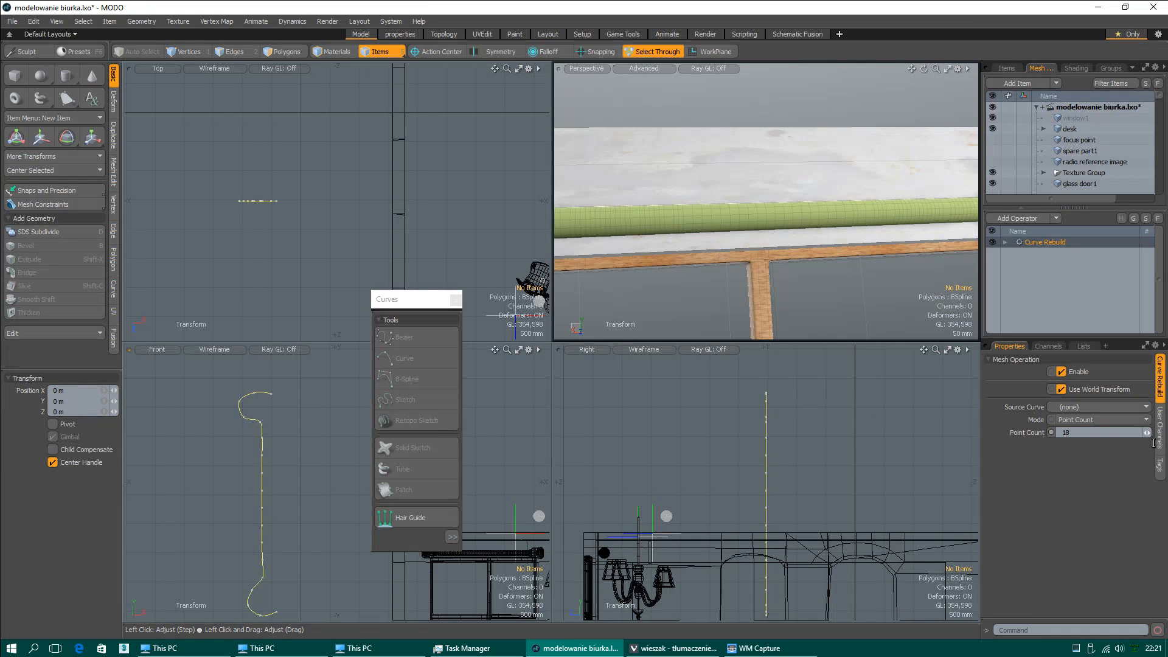
left_click(267, 458)
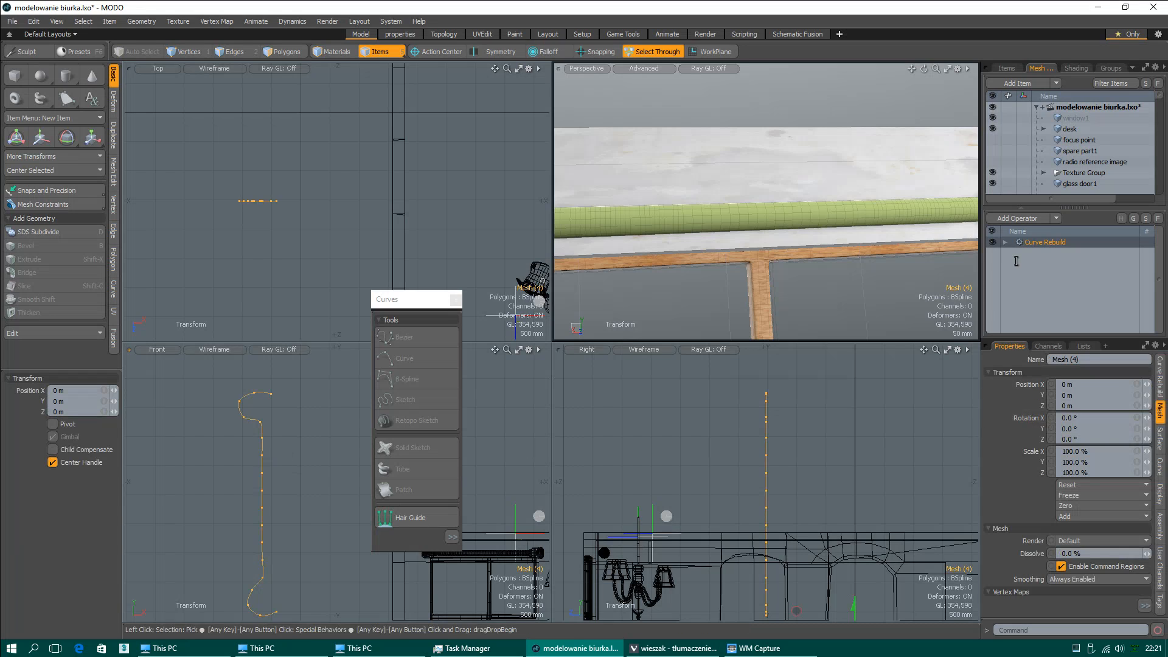
Step: Expand the Curve Rebuild operator and try to duplicate and freeze it
left_click(1005, 242)
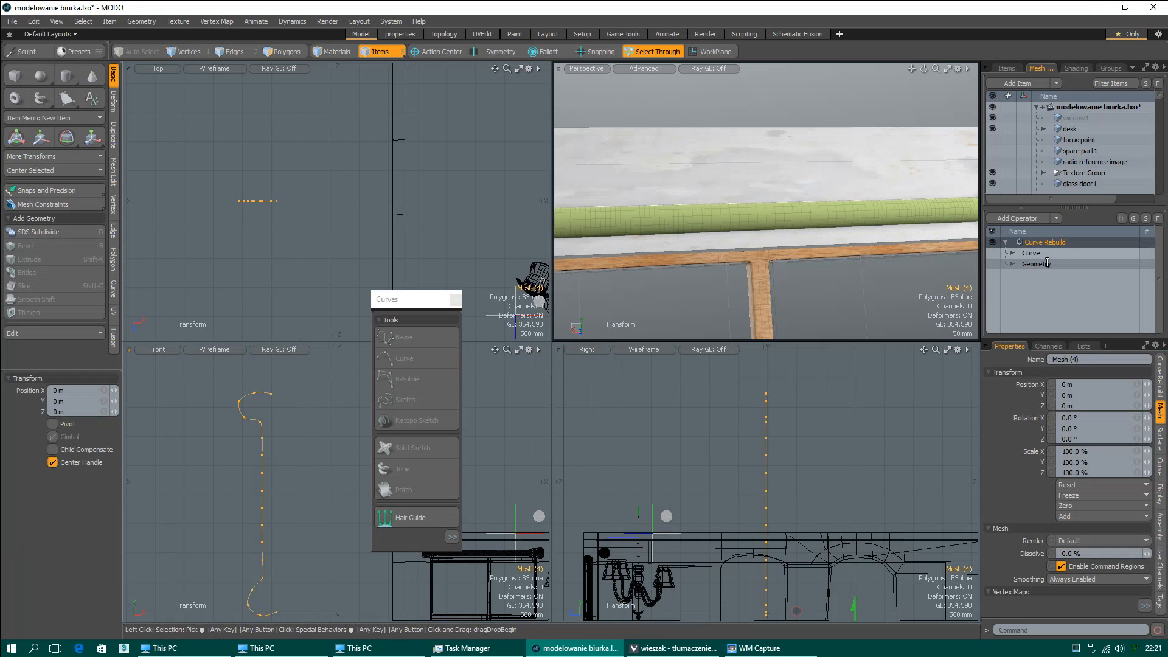
key("ctrl")
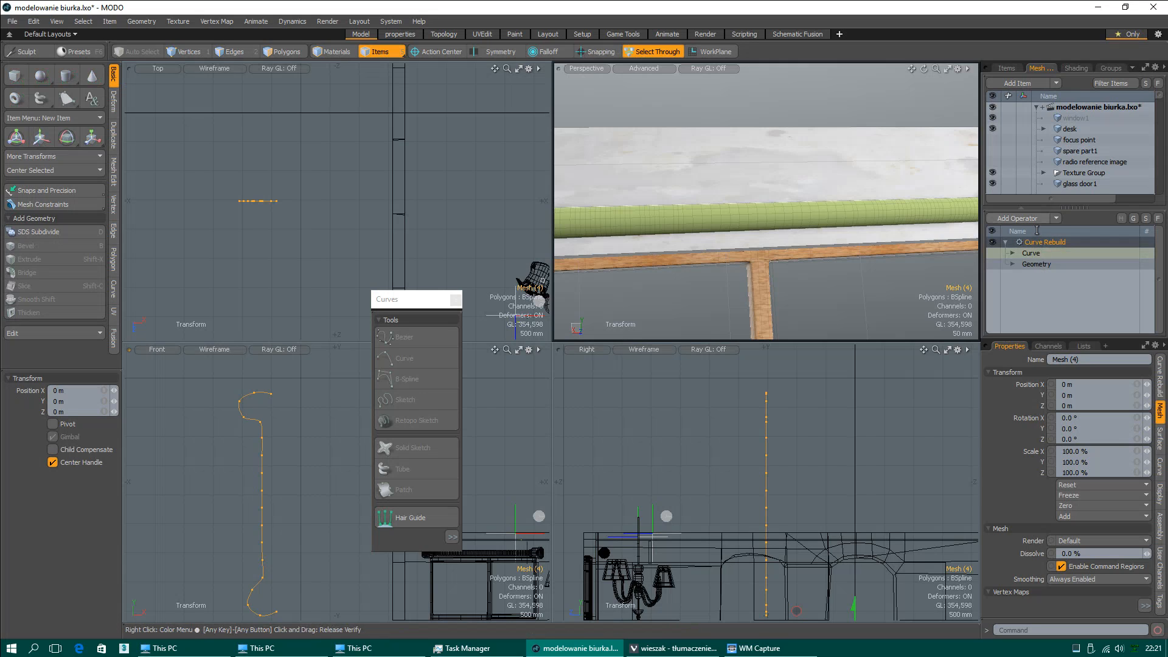
right_click(1010, 242)
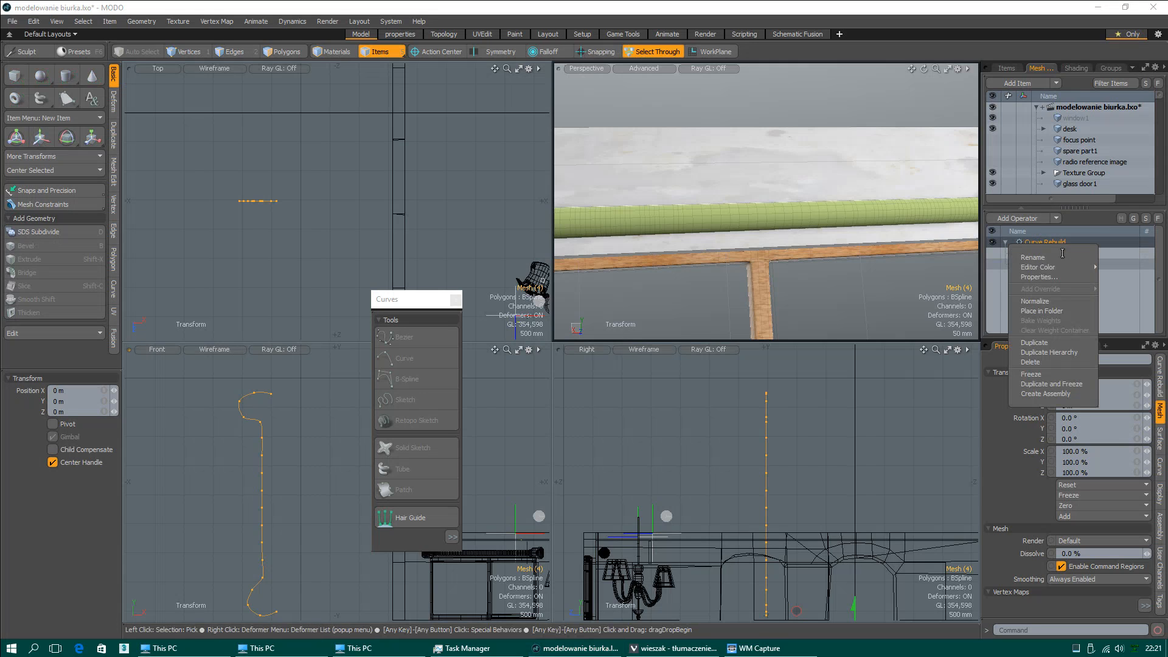
left_click(1049, 383)
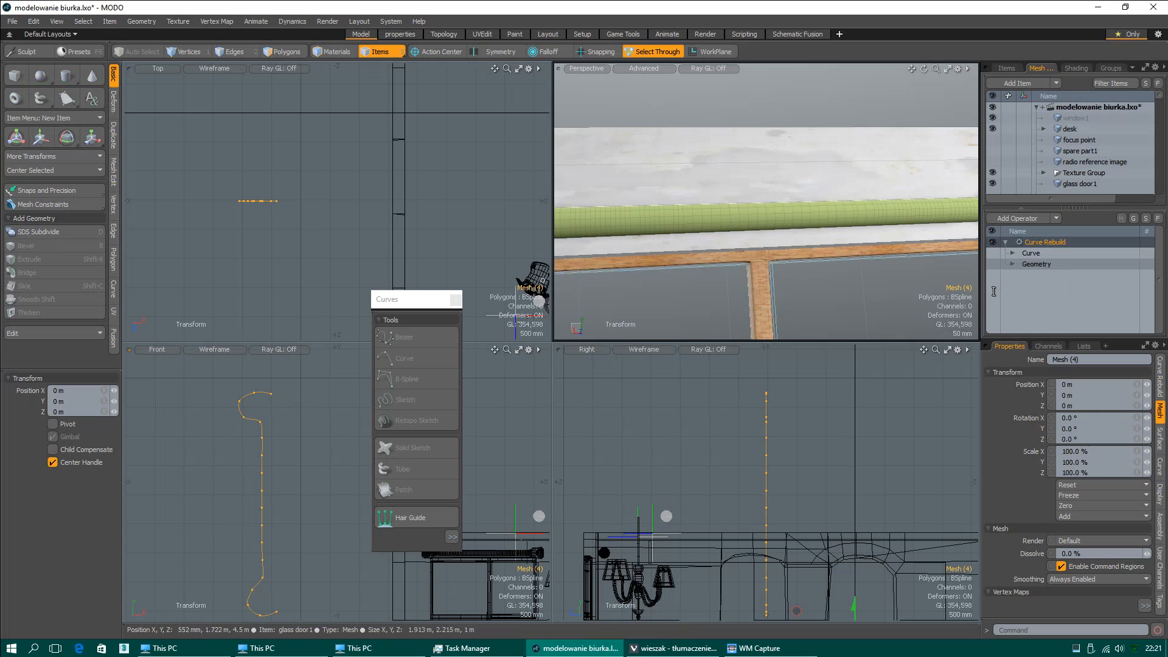
left_click(1012, 253)
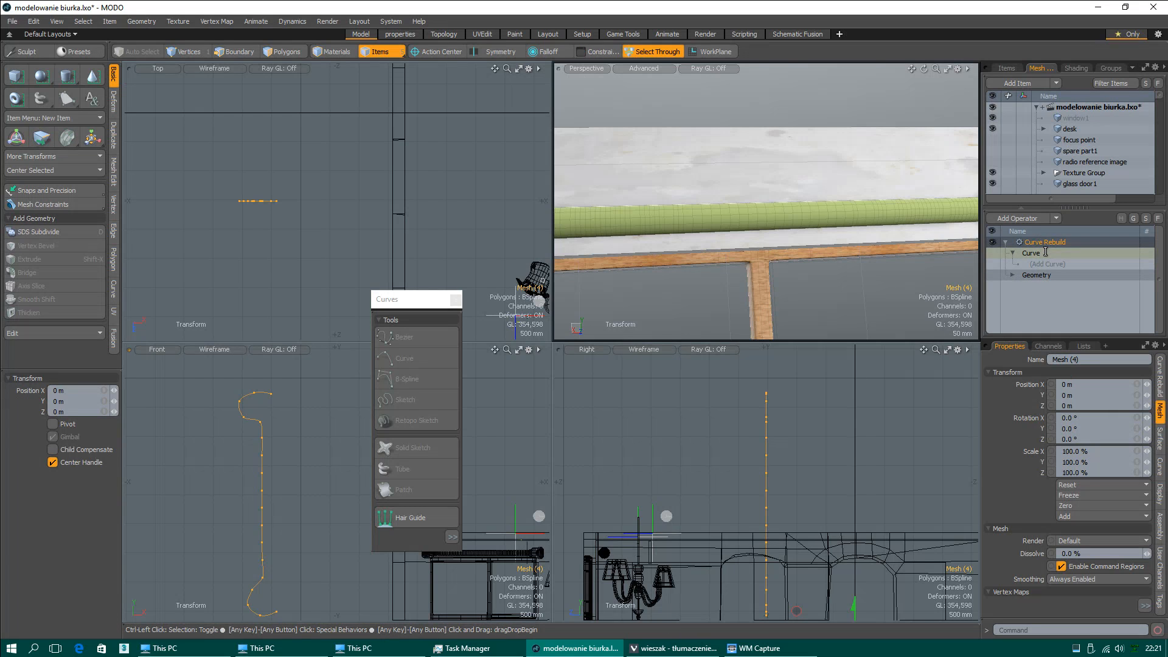
left_click(1046, 251)
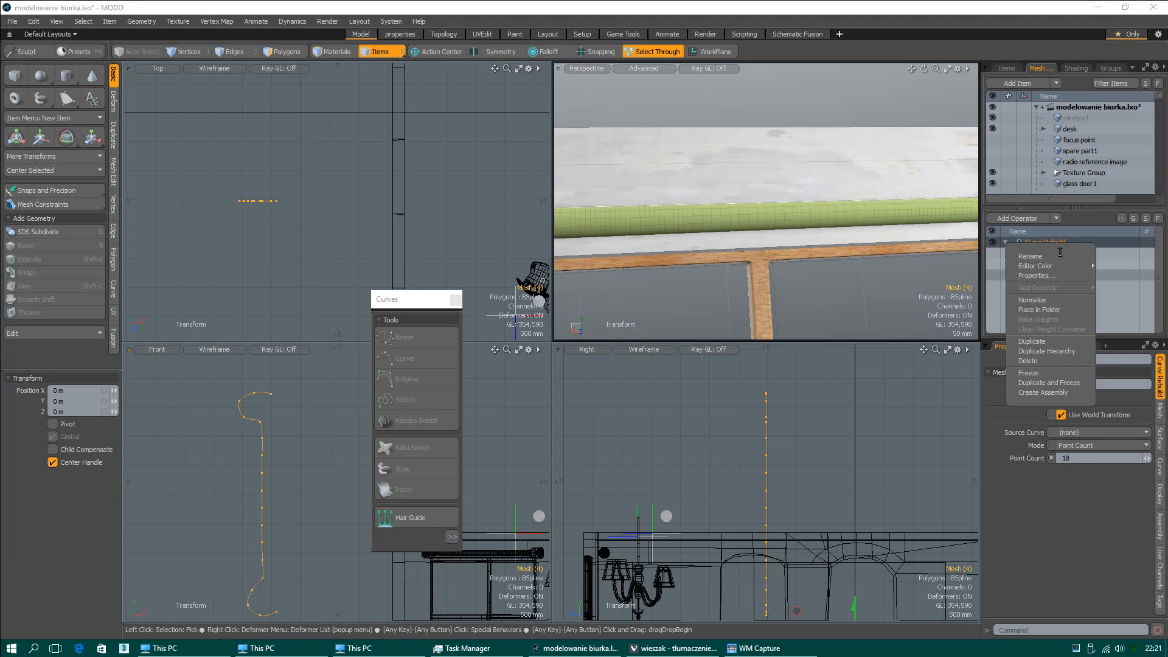
key("Delete")
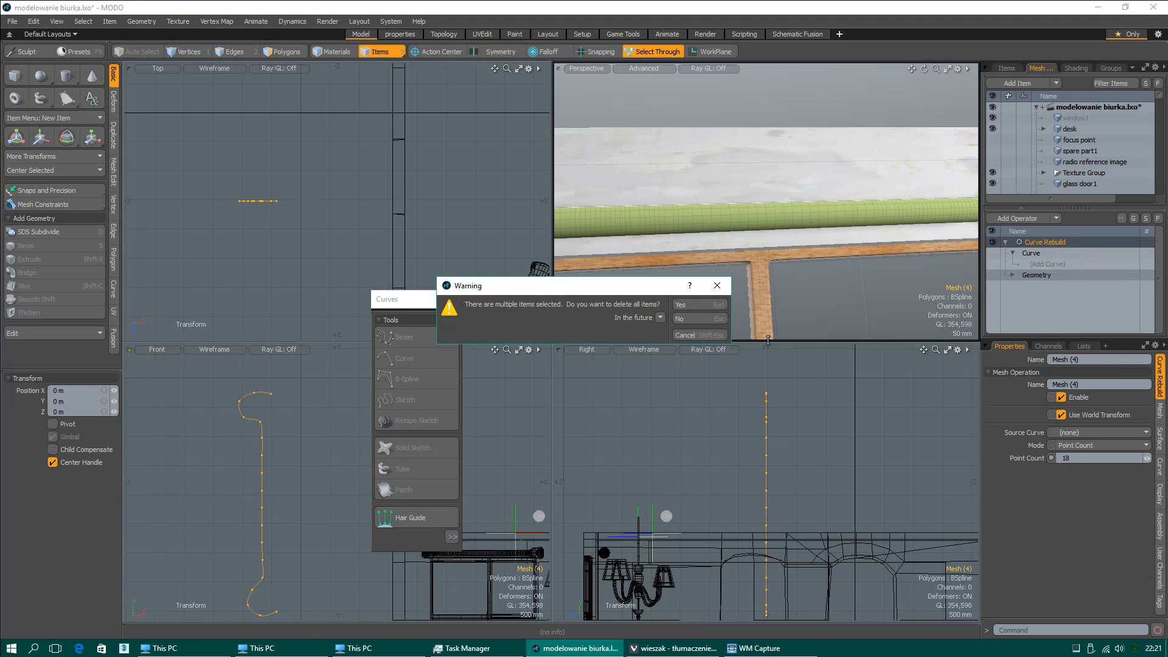
left_click(704, 336)
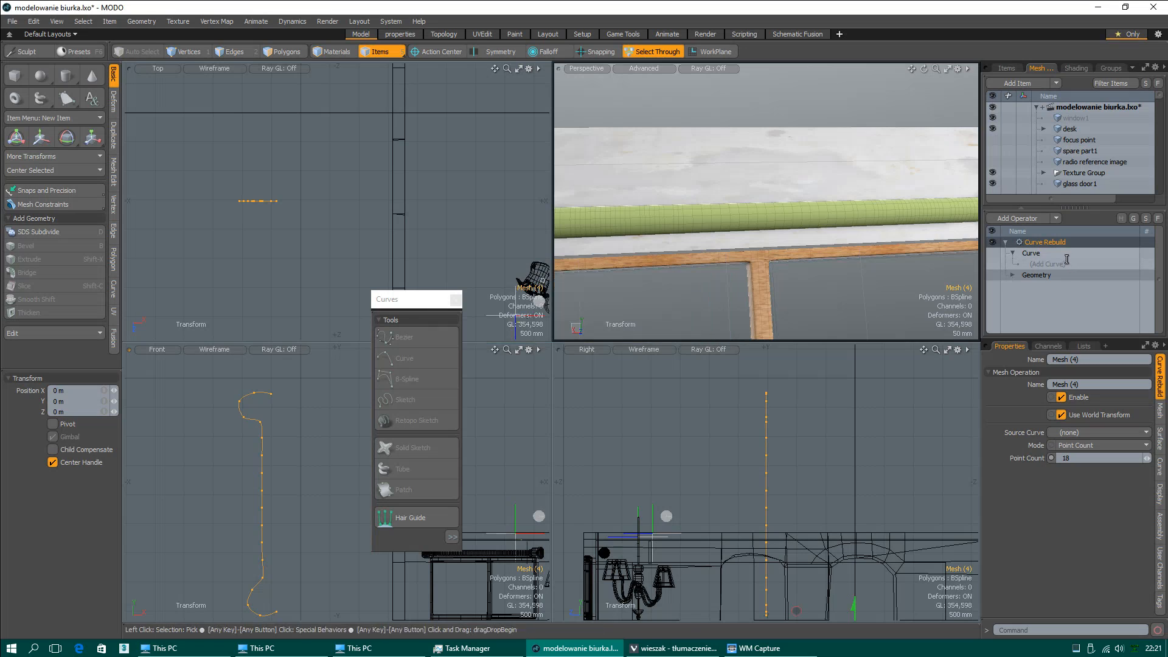
Step: Try to freeze the Curve Rebuild operator on the hook curve
right_click(1035, 255)
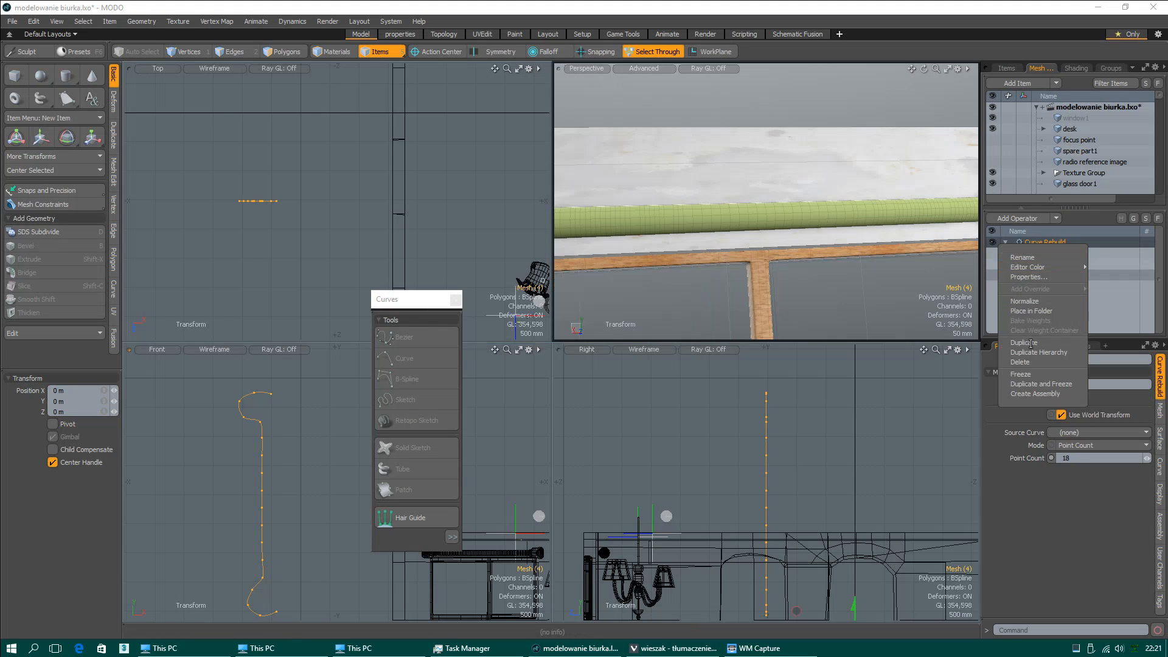
left_click(1035, 375)
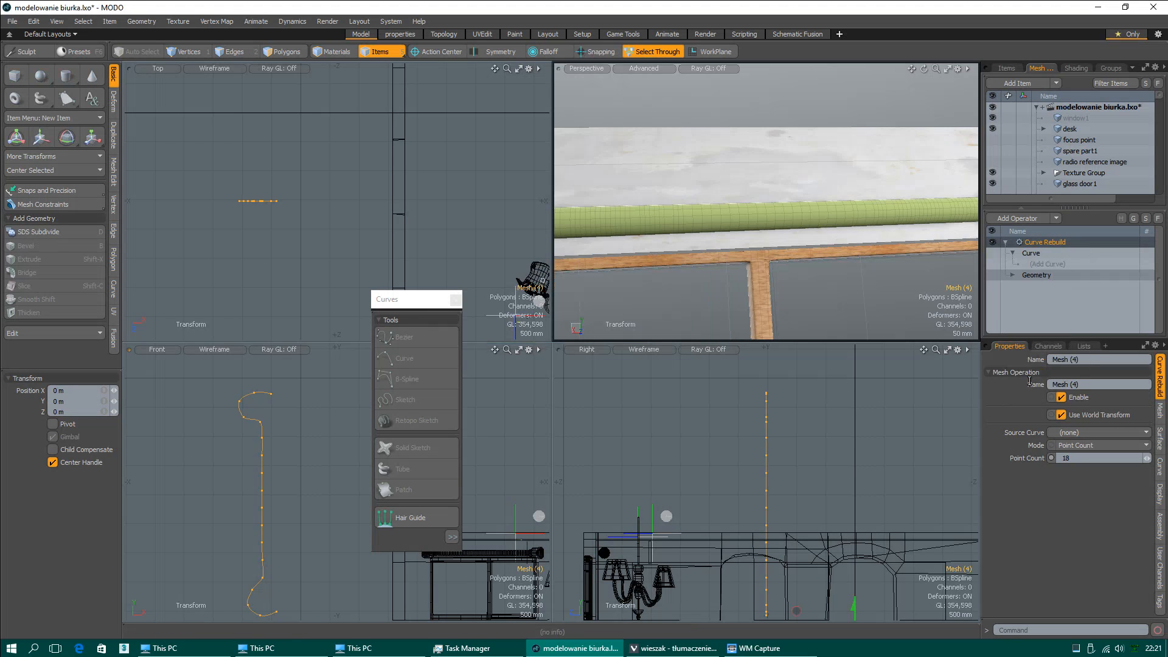
left_click(1045, 264)
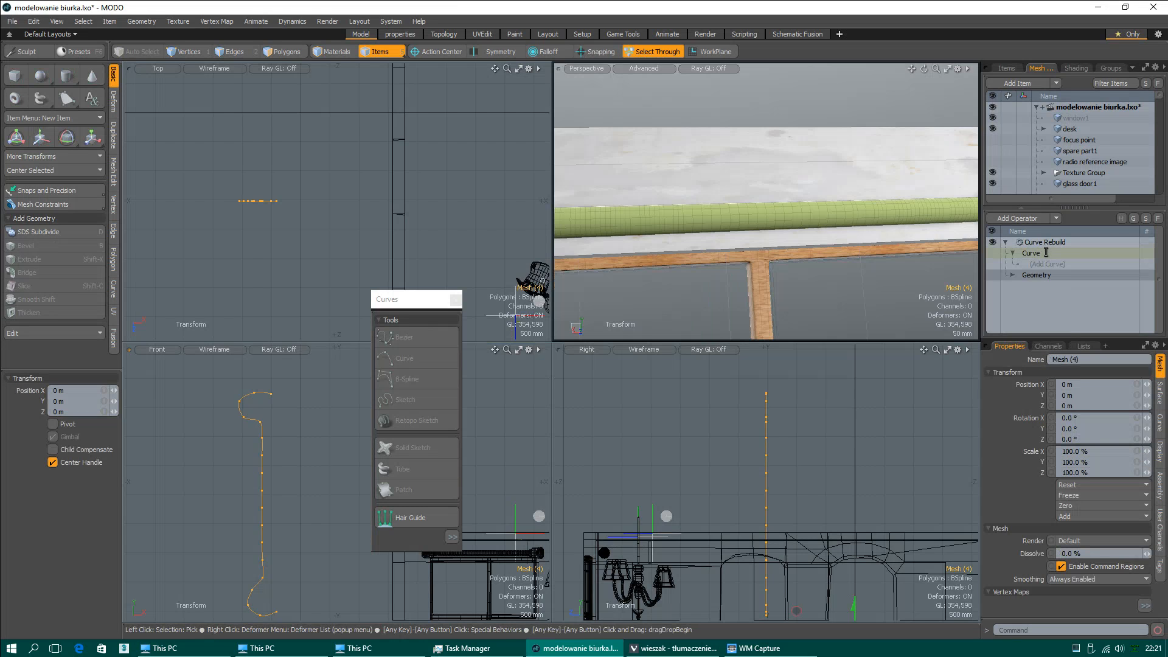
left_click(1047, 251)
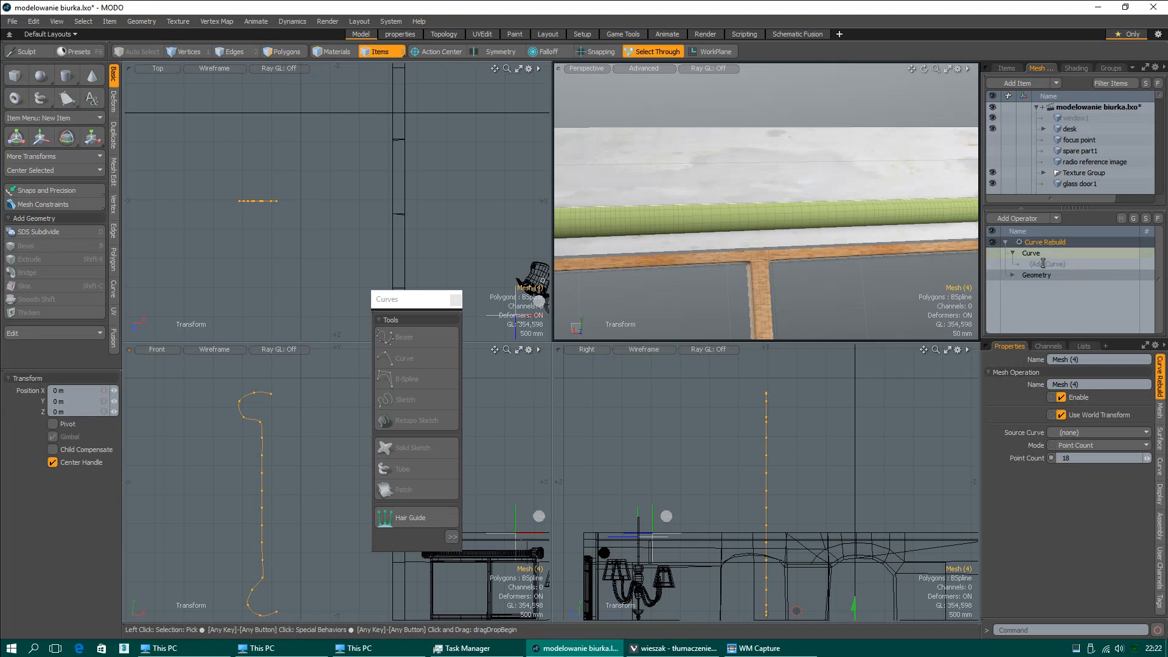
right_click(1046, 251)
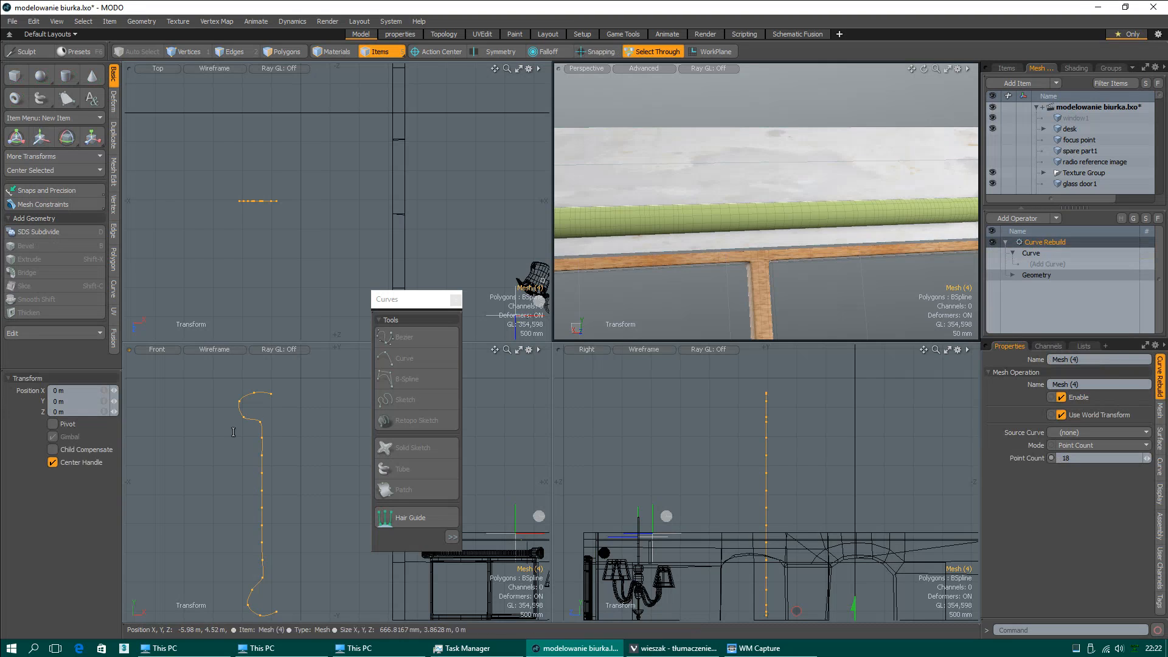
Step: Try to set the hook mesh's pivot to its bounding box center and move the mesh 1.34 m along negative X
scroll(267, 438, "down", 2)
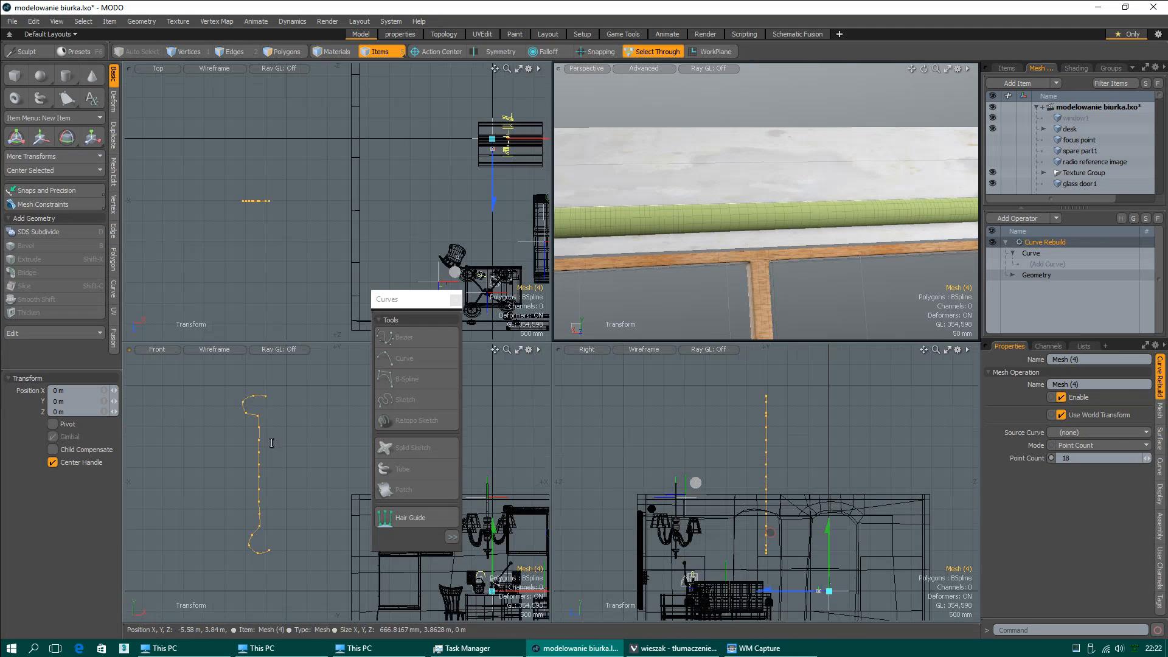
left_click(33, 21)
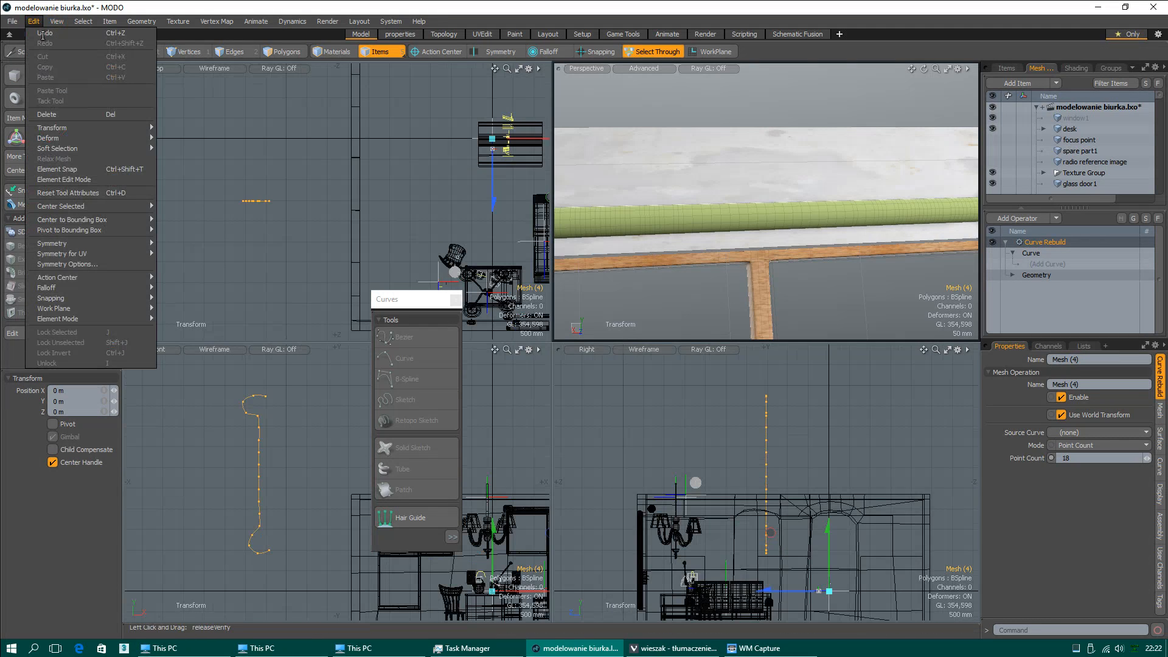
mouse_move(94, 218)
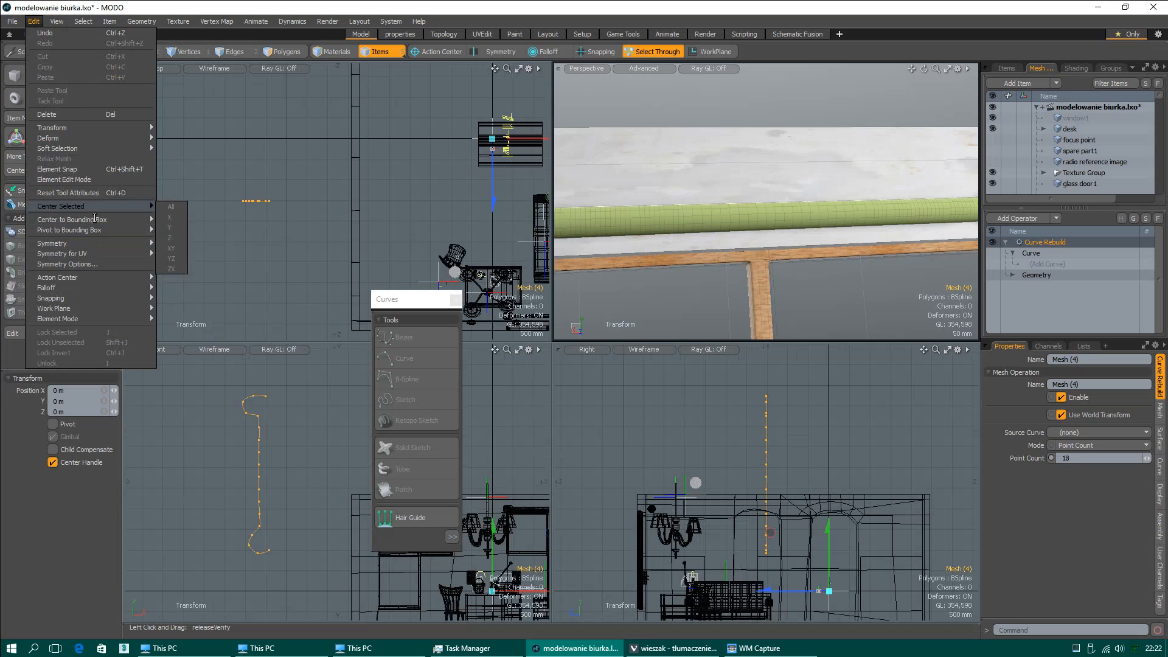
left_click(177, 229)
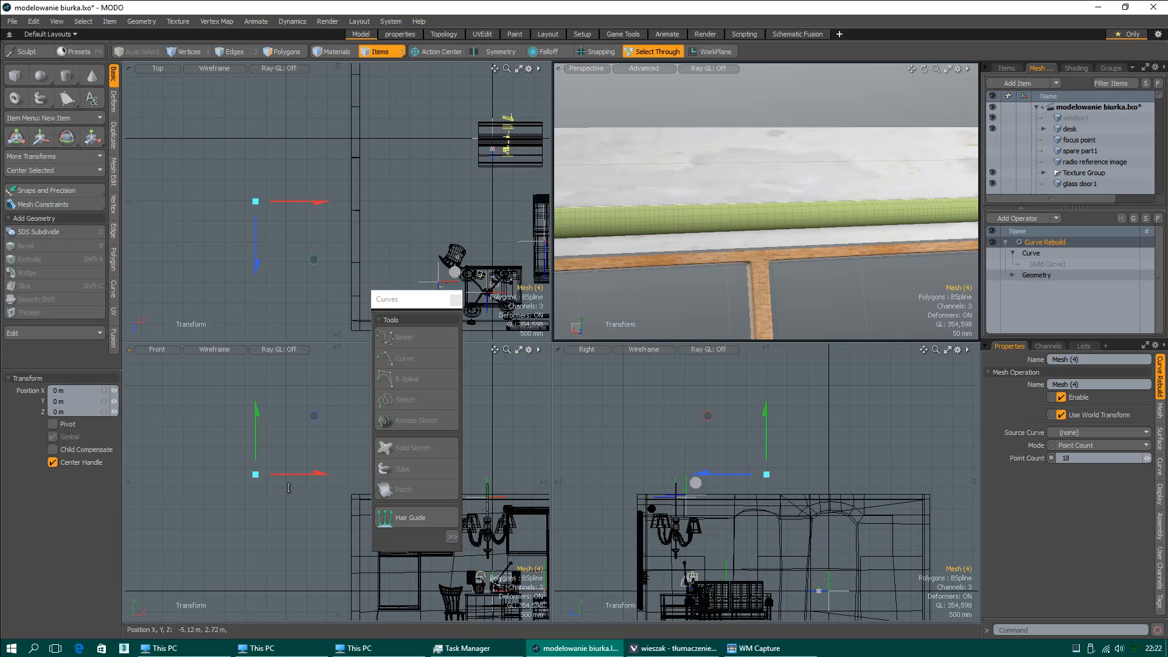
left_click_drag(297, 474, 240, 475)
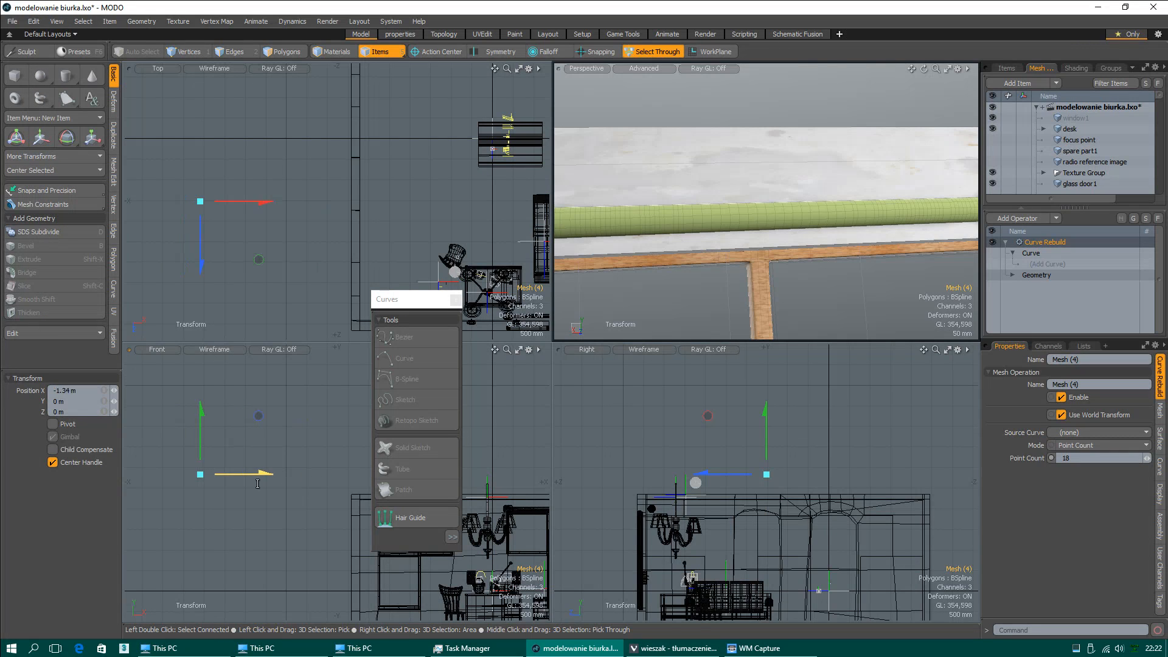
Step: Undo the hook mesh's move and its pivot change
key("ctrl+z")
key("ctrl+z")
key("ctrl+z")
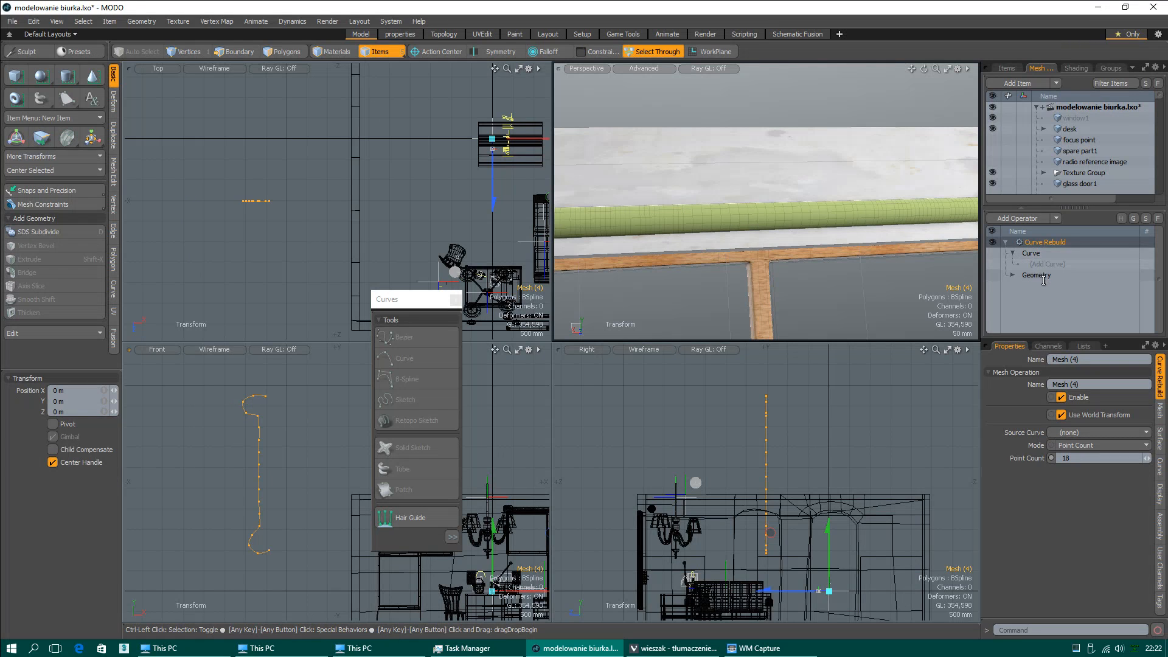
Step: Freeze the Curve Rebuild operator into the hook curve's mesh
left_click(1043, 264)
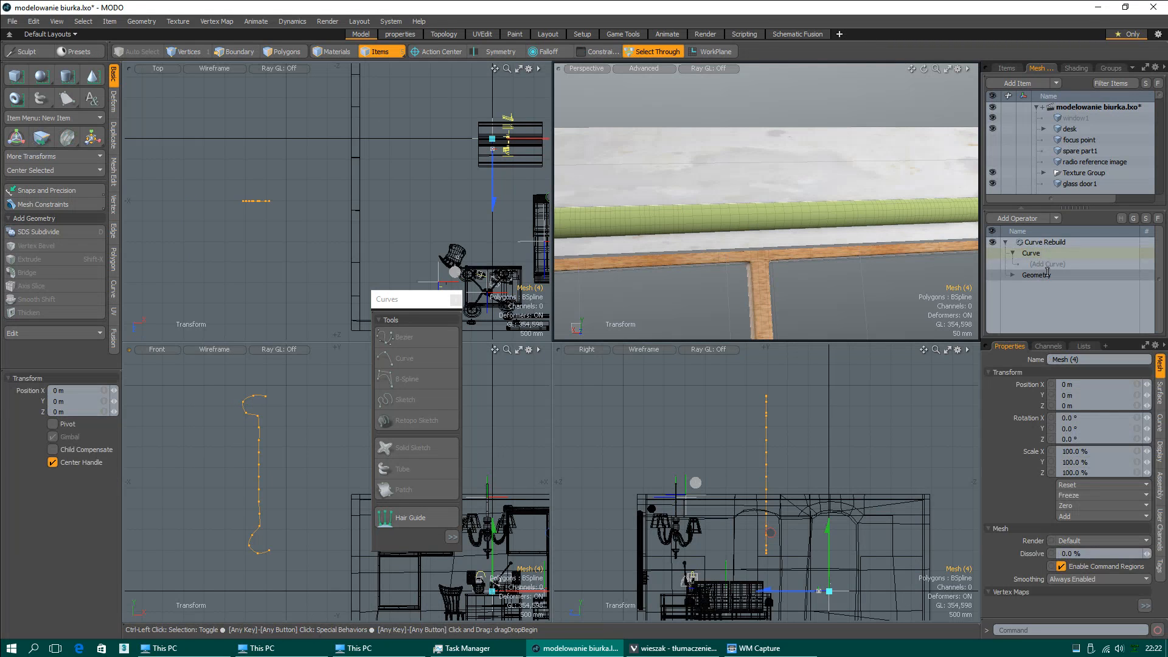
left_click(1045, 252)
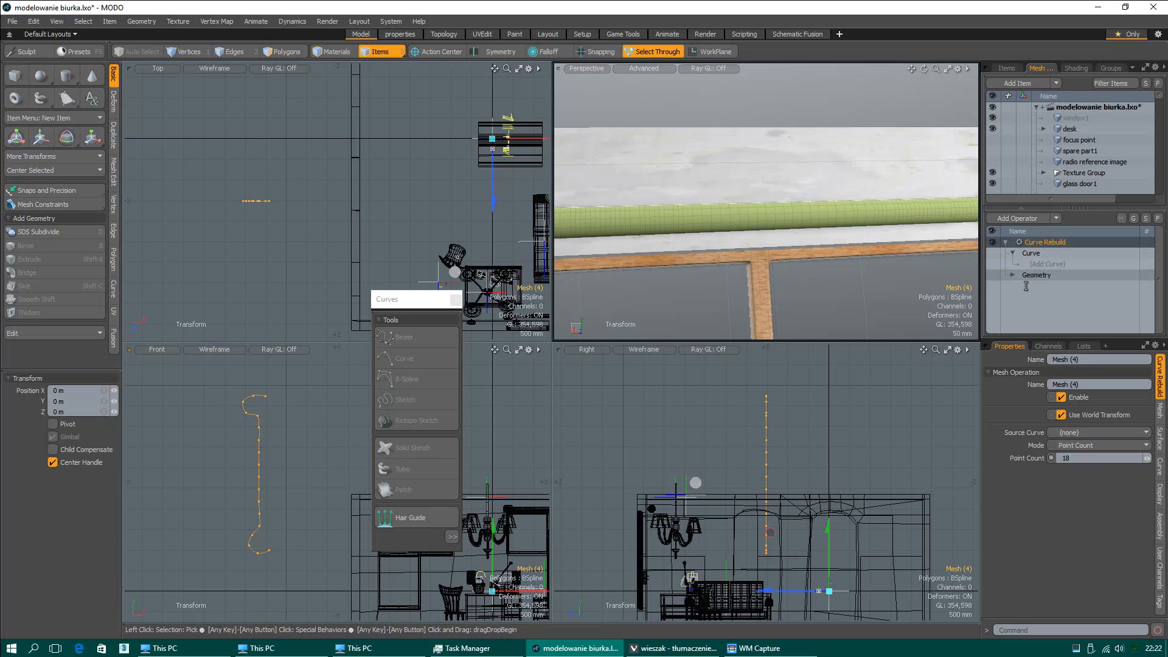
left_click(1012, 275)
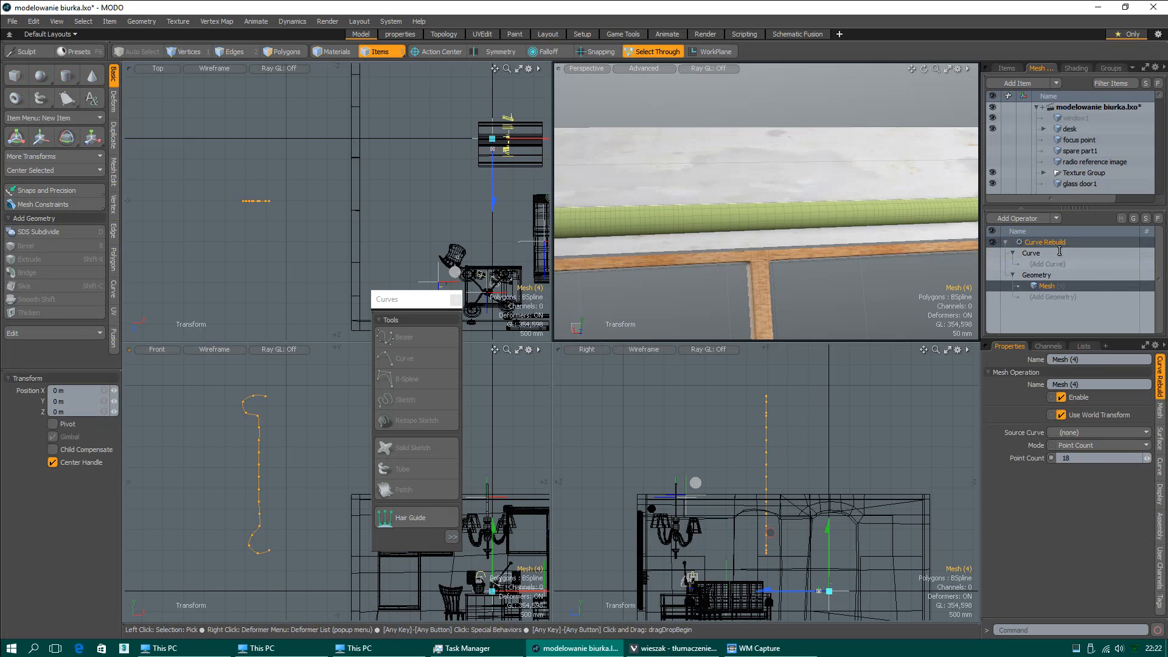
right_click(1056, 243)
left_click(1051, 371)
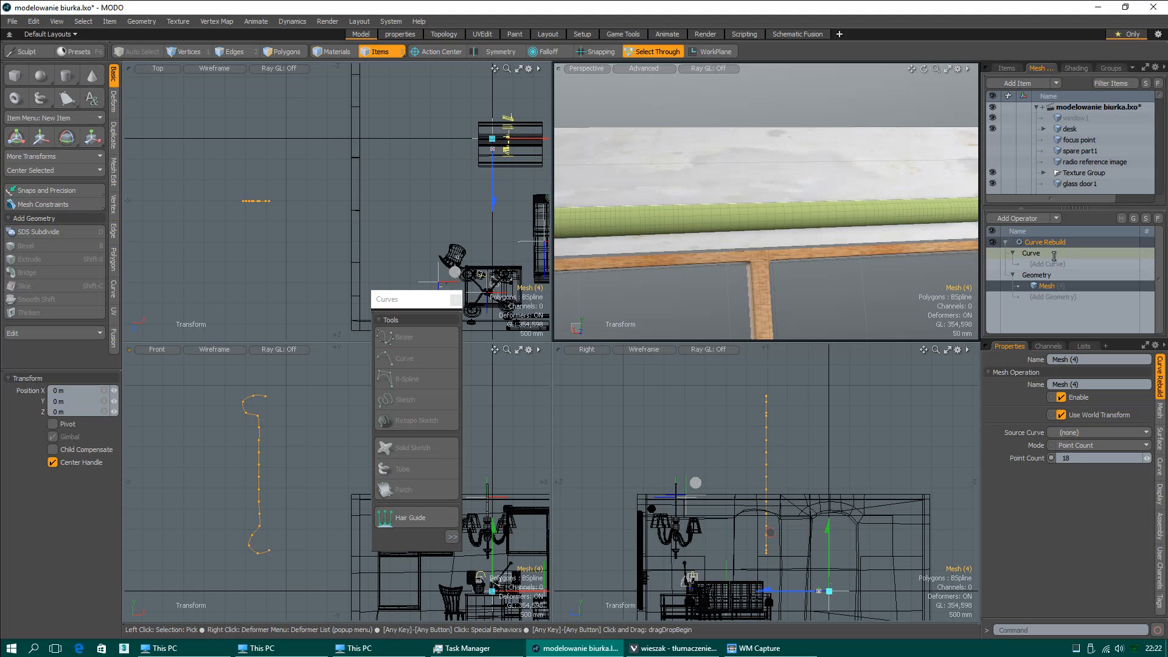
left_click(1063, 252)
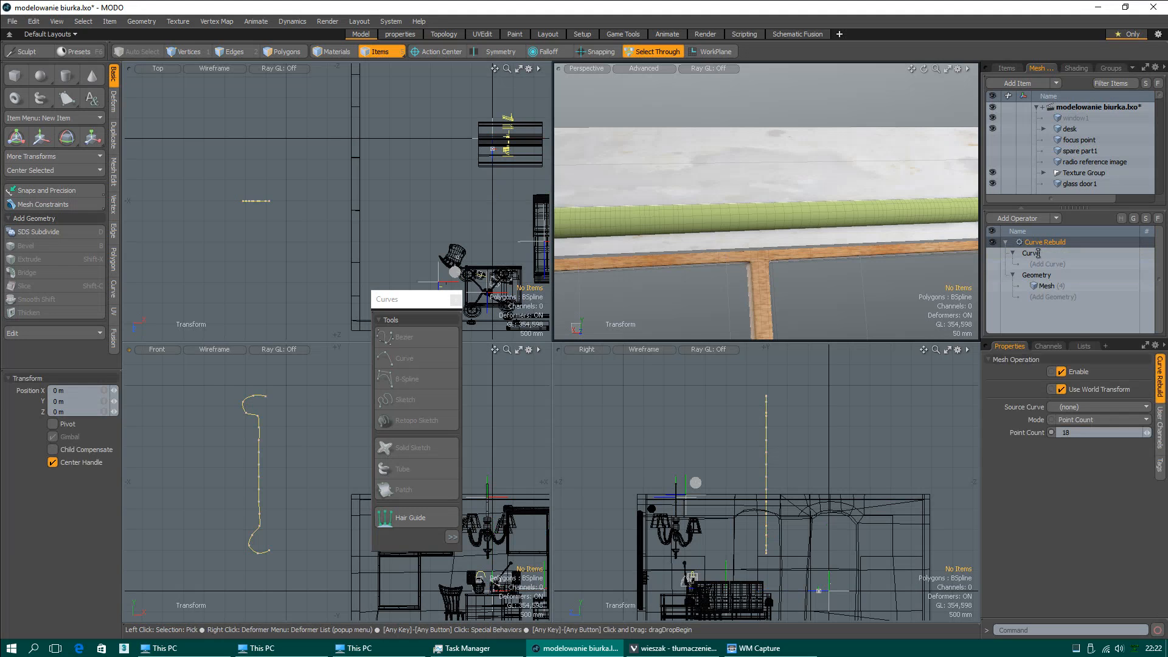
right_click(1043, 252)
left_click(1022, 374)
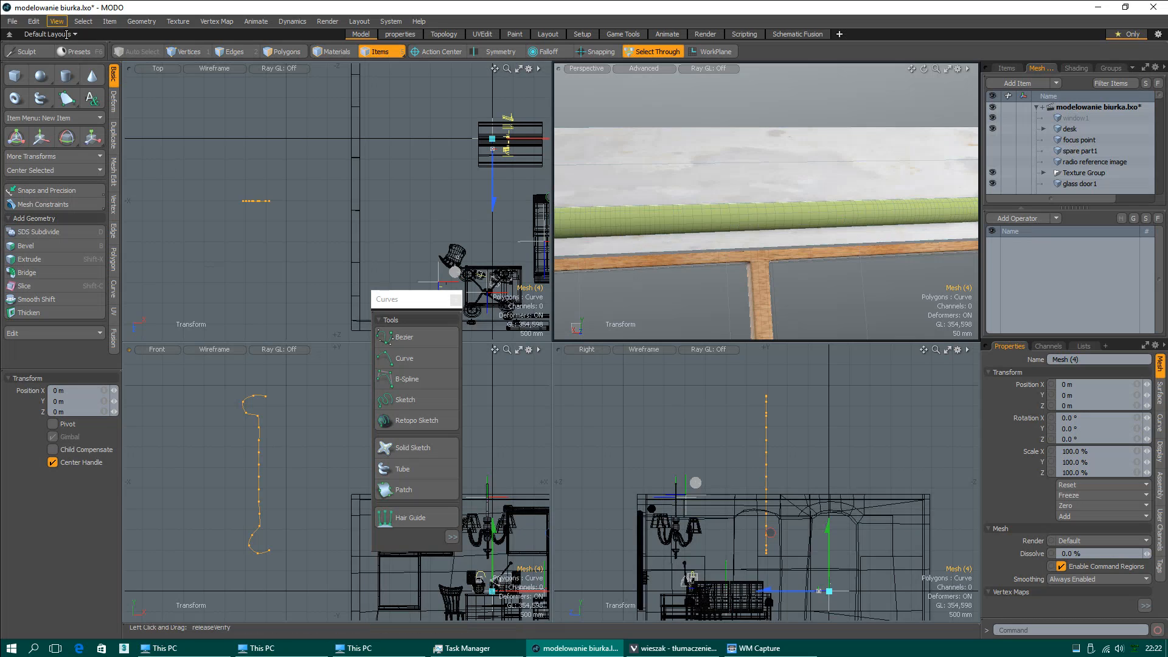
Step: Set the hook mesh's pivot to its bounding box center and move the hook 240 mm along X
left_click(33, 22)
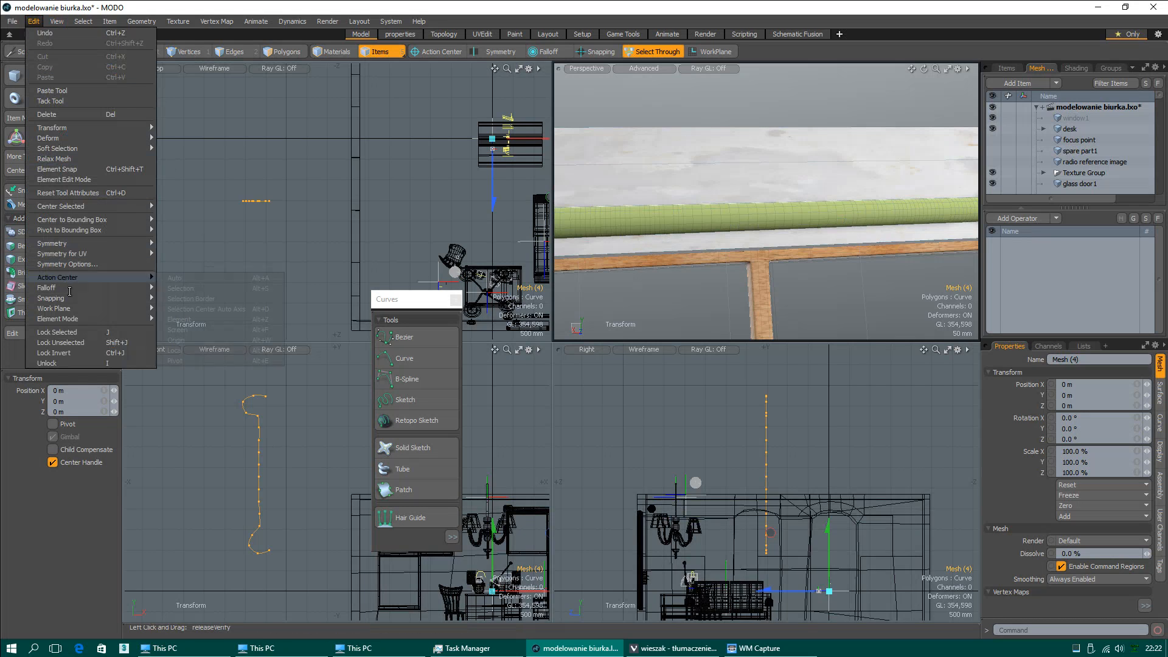
mouse_move(79, 301)
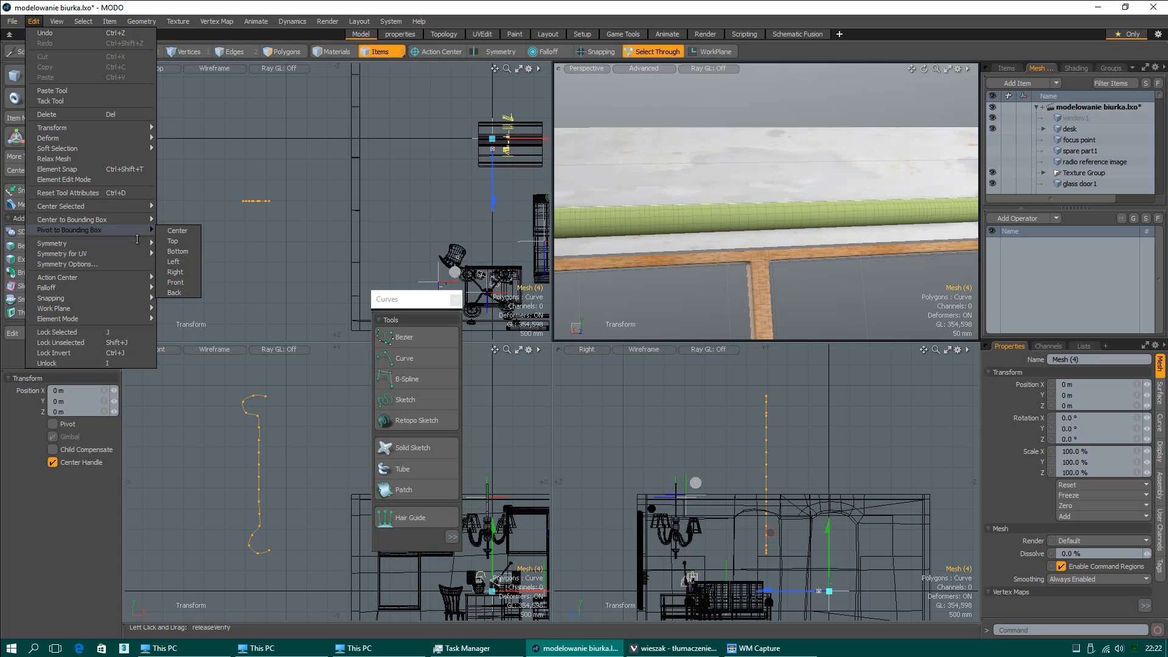
left_click(175, 231)
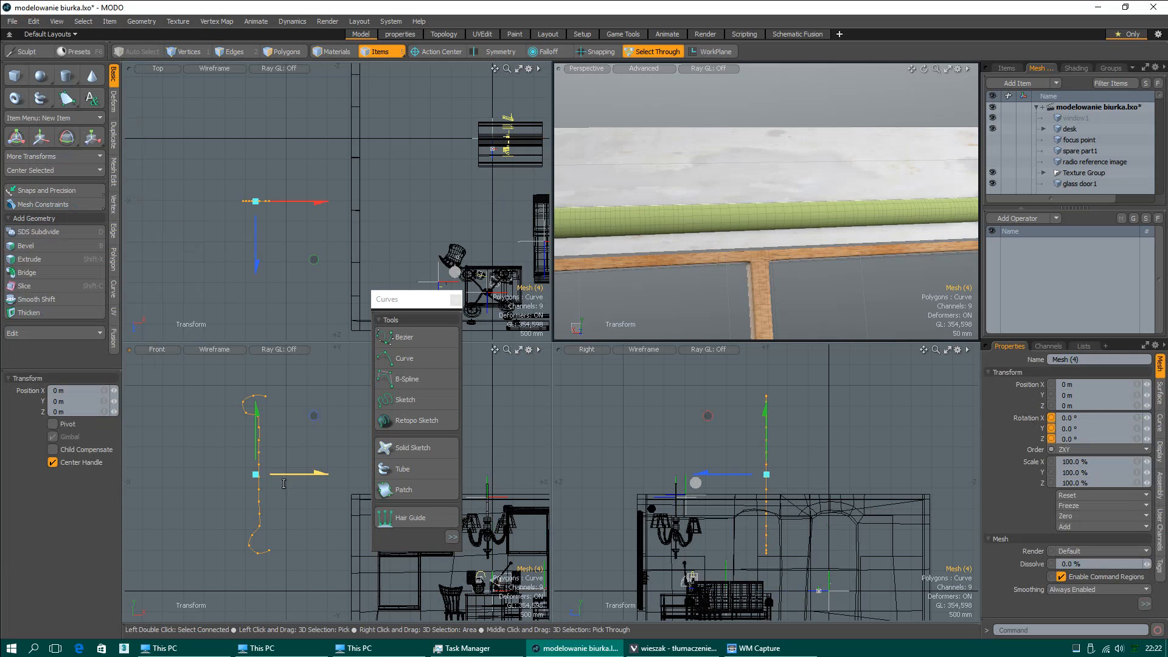
left_click_drag(280, 479, 289, 480)
scroll(273, 482, "up", 3)
scroll(273, 481, "down", 3)
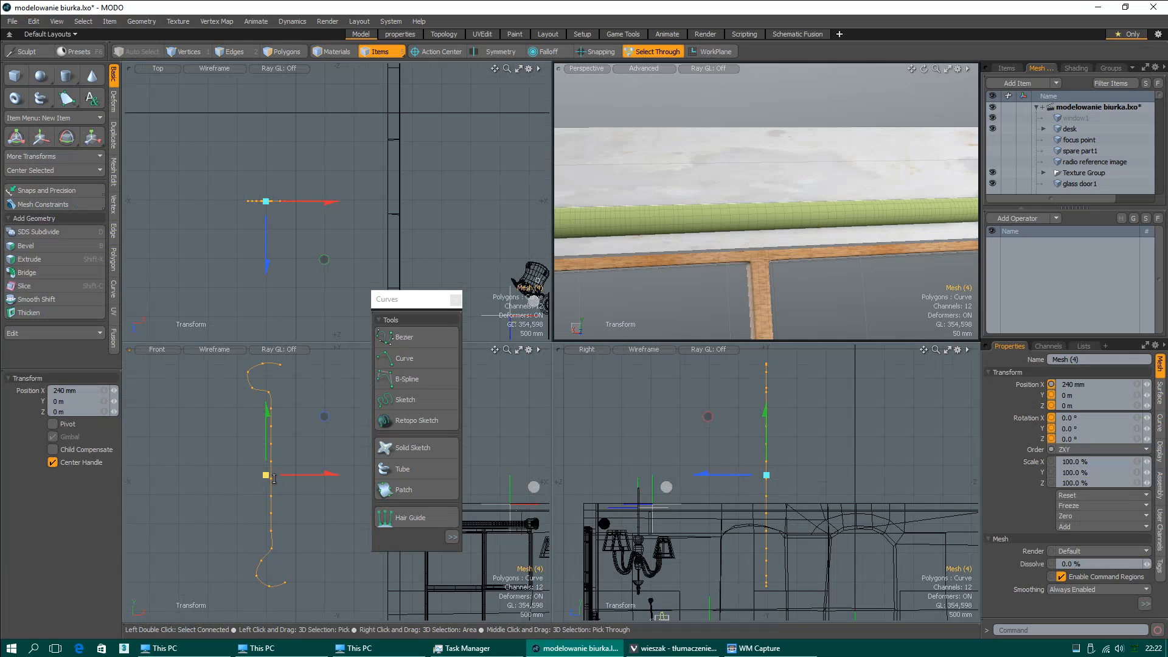
scroll(687, 233, "down", 6)
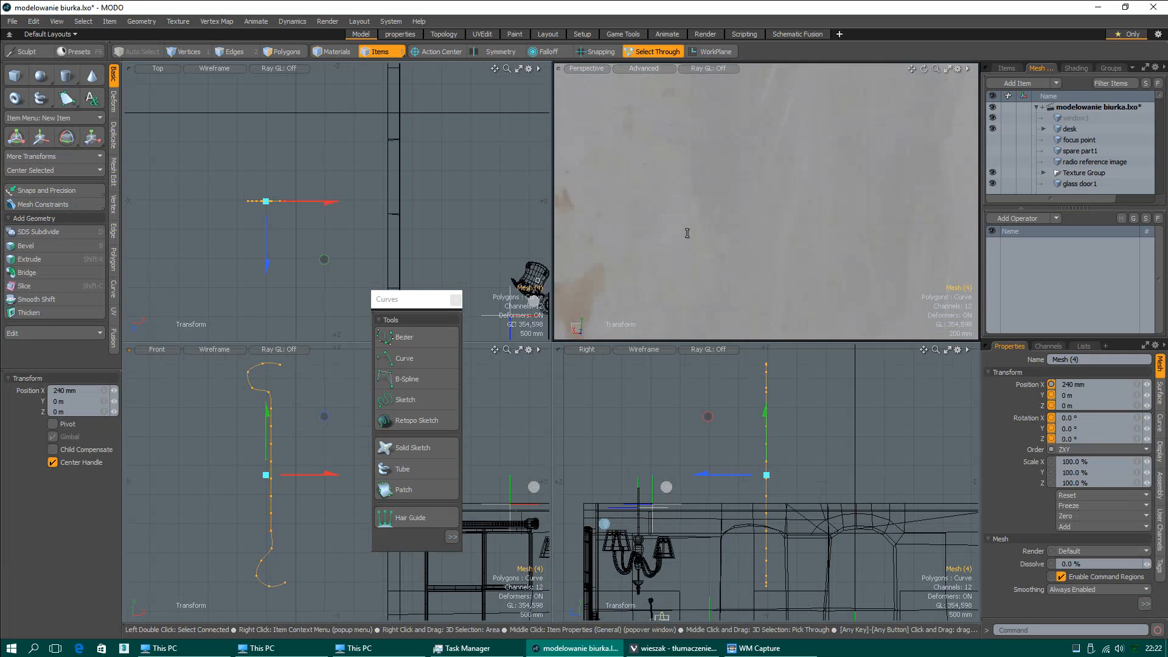
scroll(760, 215, "down", 8)
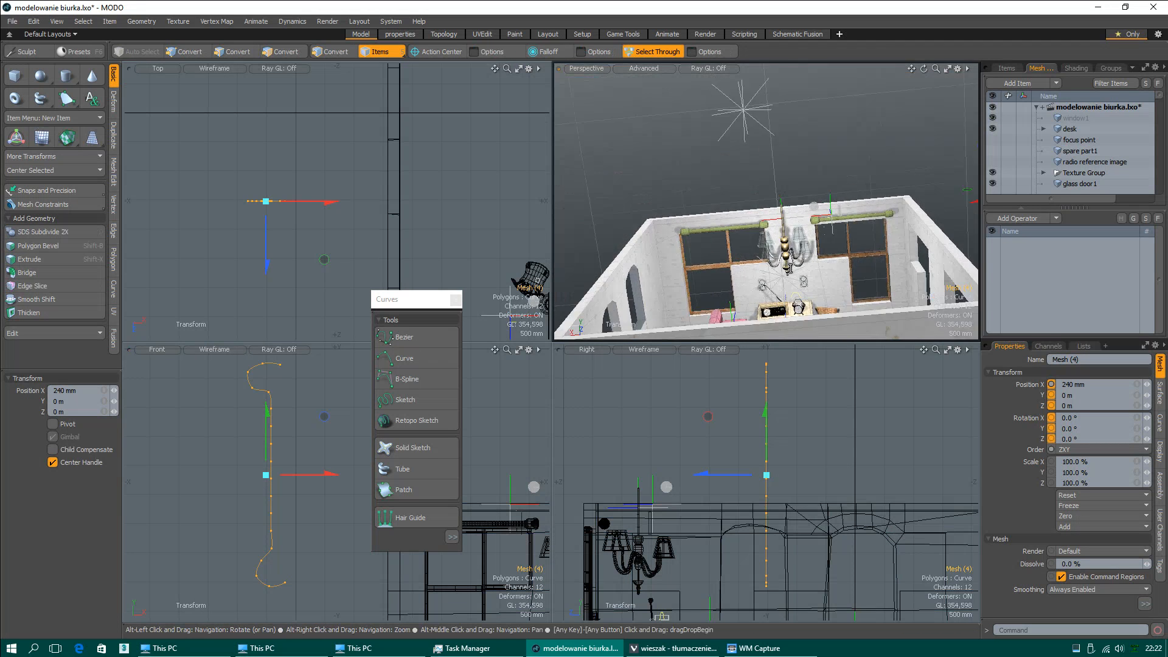
left_click_drag(776, 267, 825, 267, "alt")
scroll(822, 255, "up", 5)
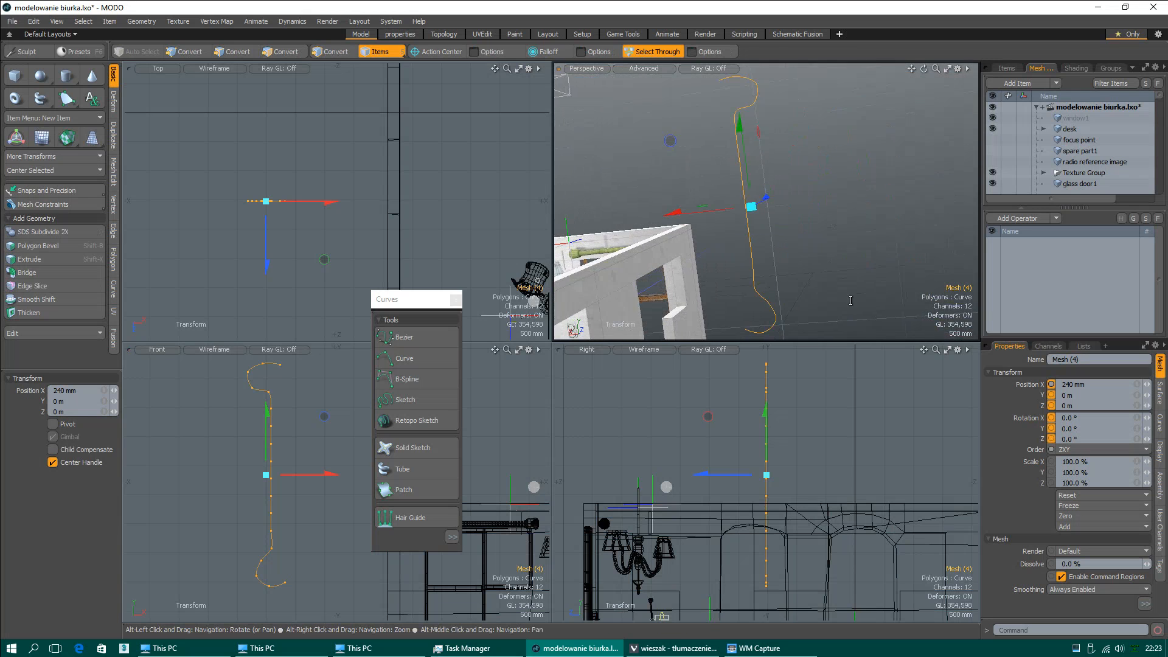
left_click_drag(893, 303, 779, 268, "alt")
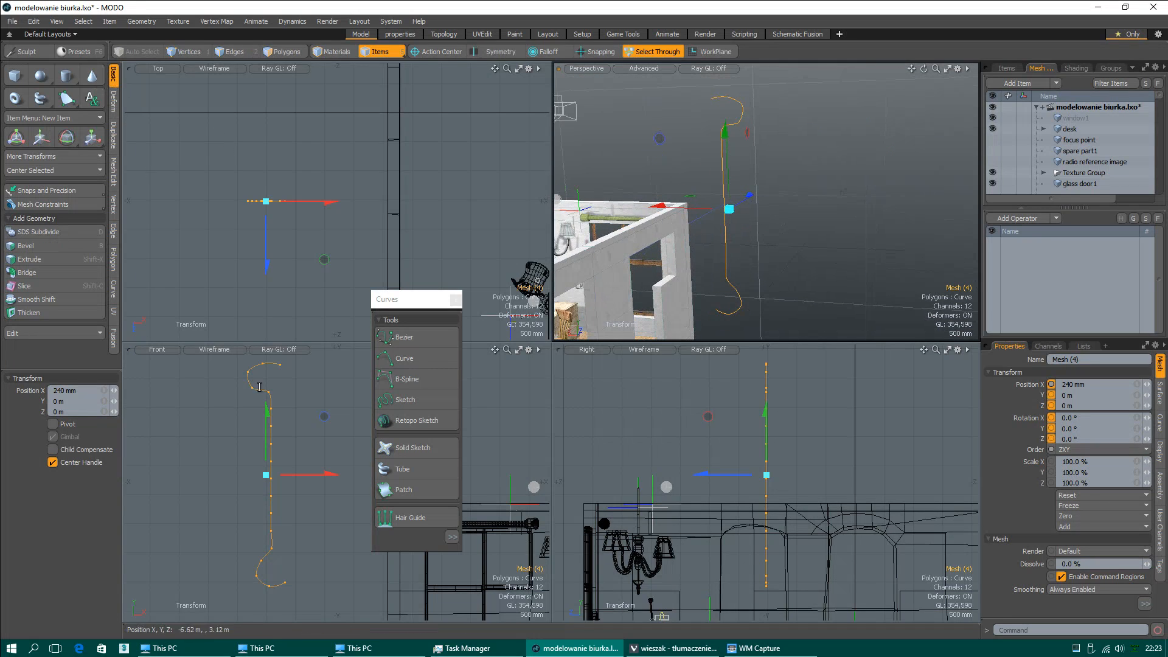
Step: Switch to the web browser, search Google Images for "3ds max lathe" and open the wireframe wine glass result
left_click(673, 647)
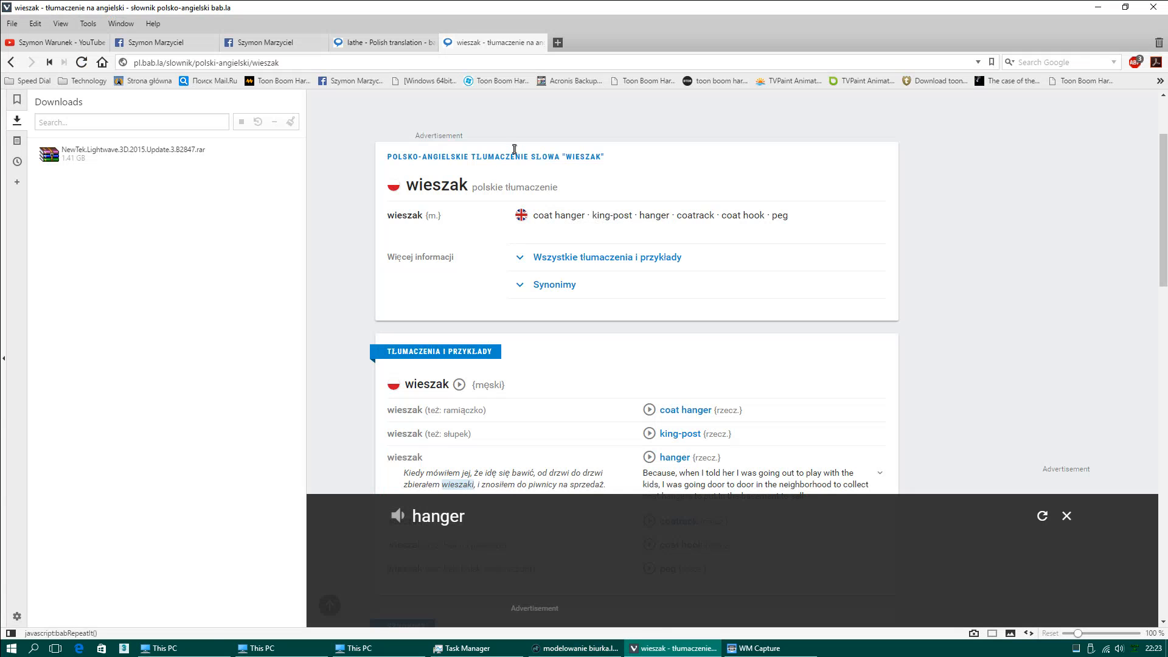
left_click(558, 43)
left_click(102, 62)
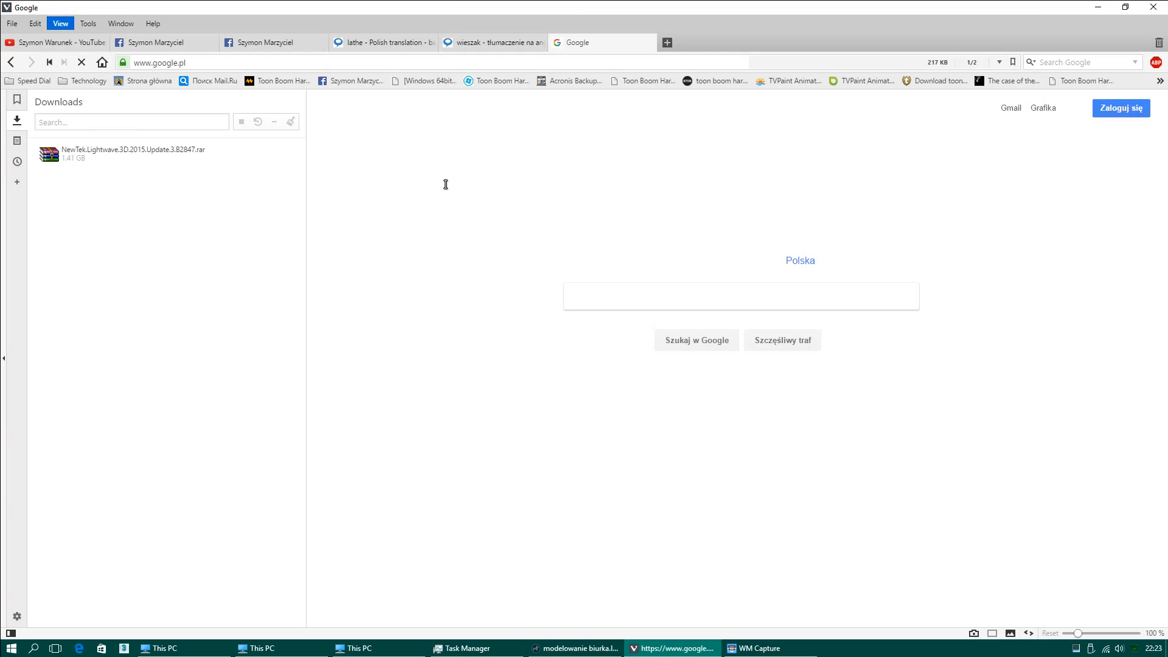
type("3ds")
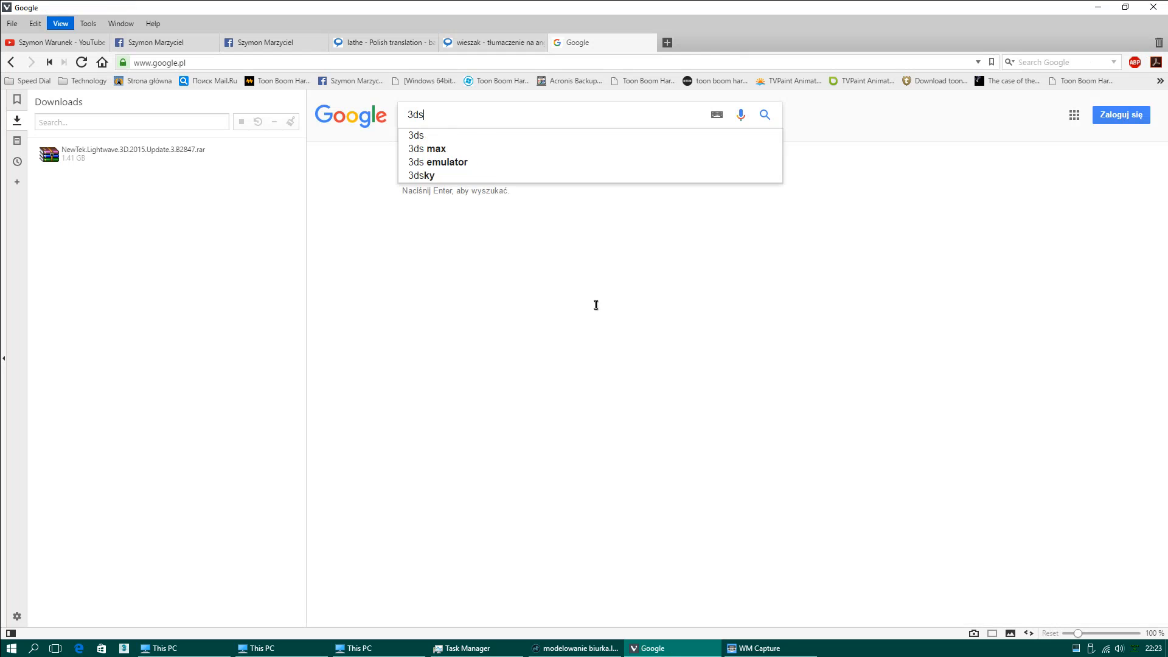
type(" max lathe")
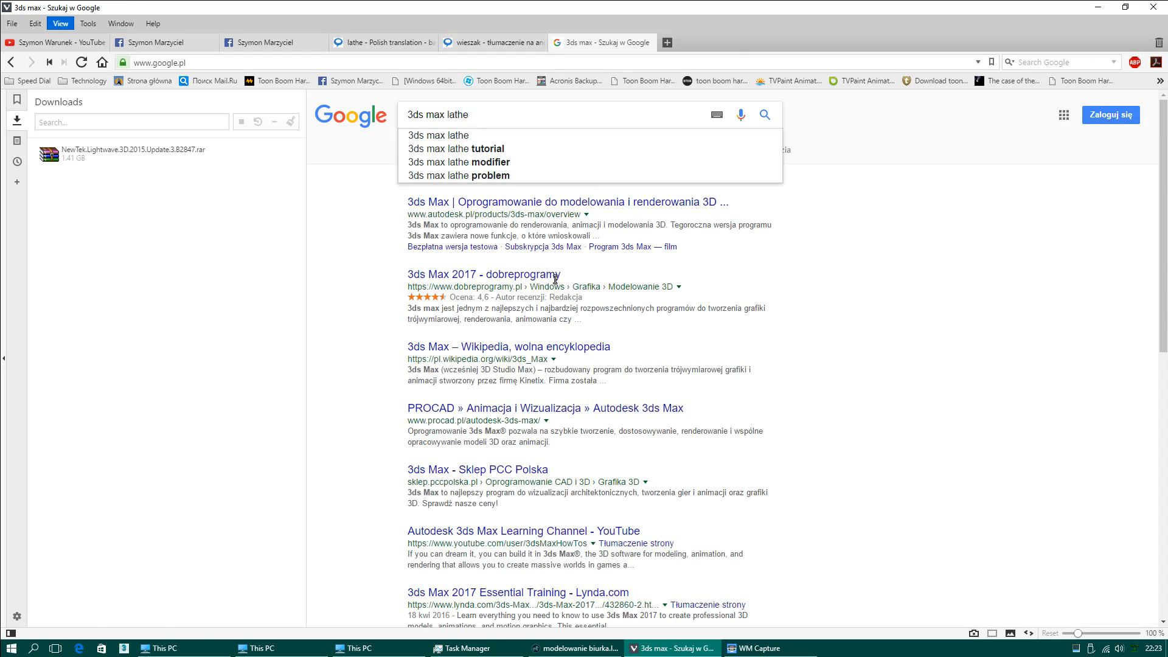
key("Return")
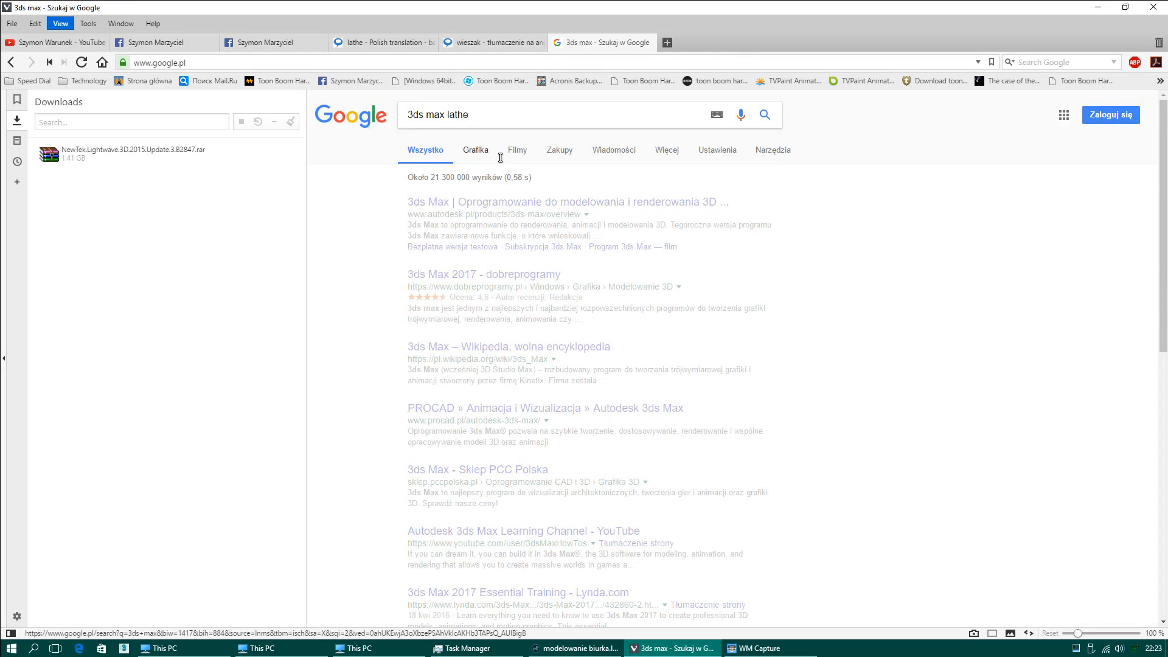
left_click(493, 156)
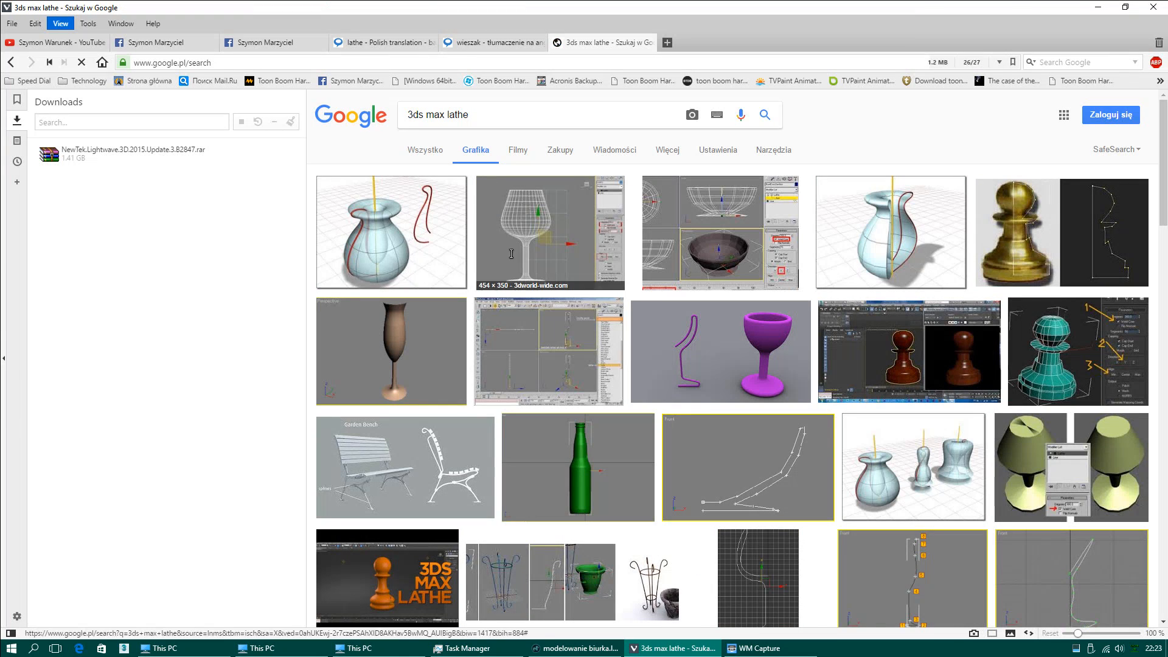
left_click(552, 244)
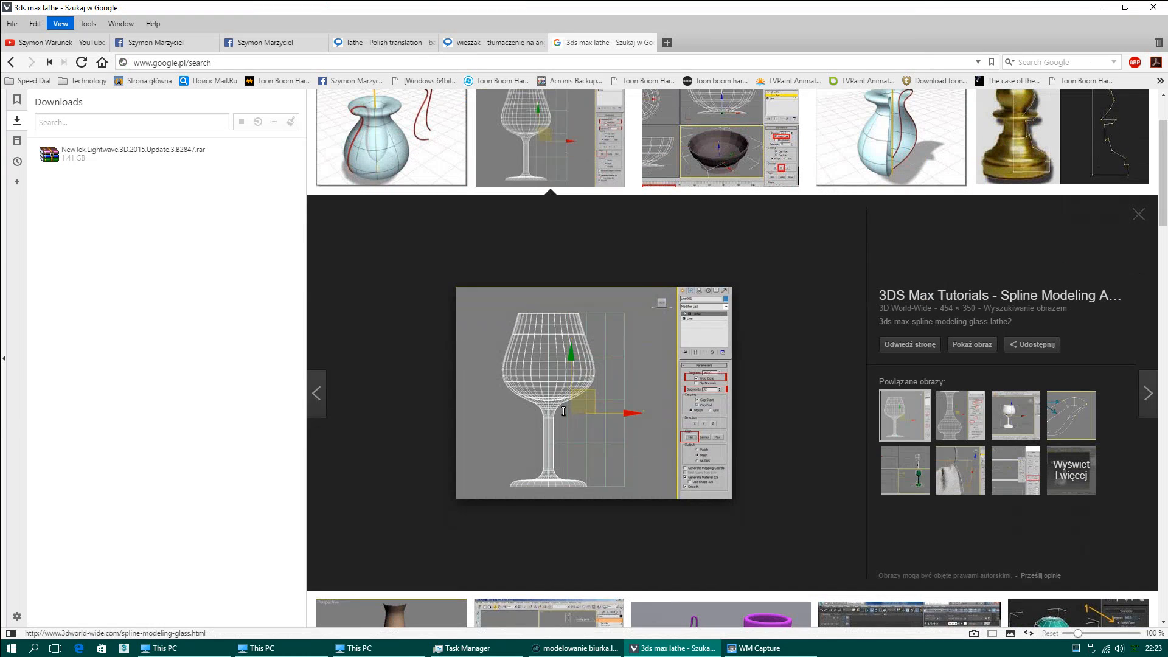
Step: Switch back to MODO and apply a Radial Sweep to the hook curve around the Y axis
left_click(575, 648)
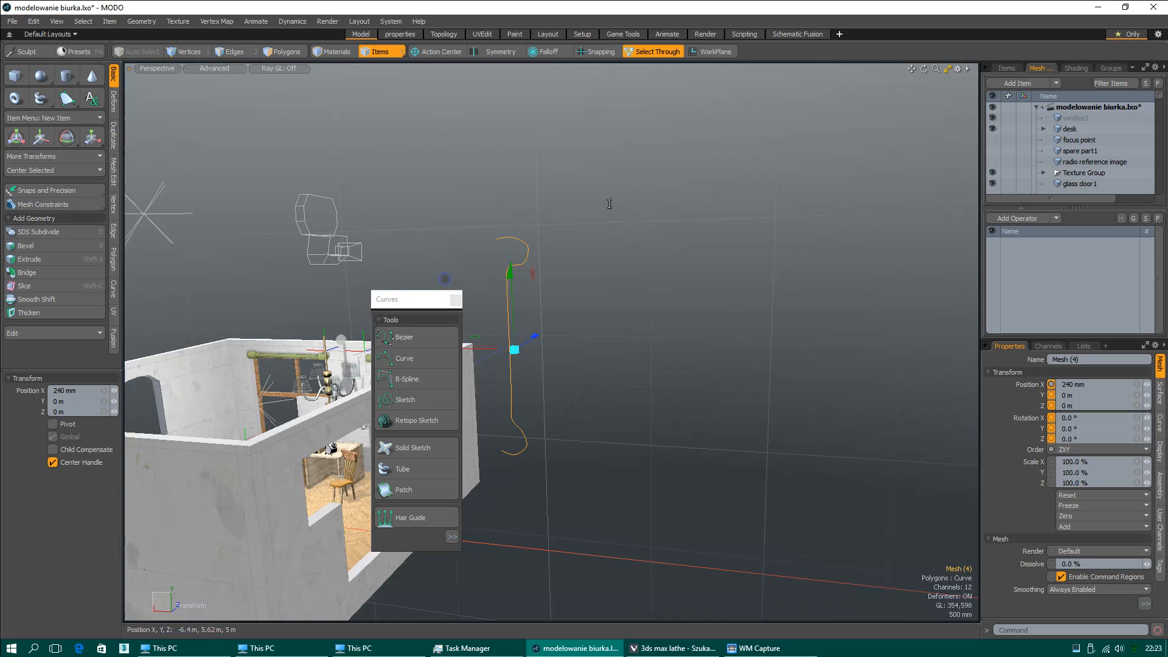
left_click_drag(537, 334, 611, 315, "alt")
left_click(114, 103)
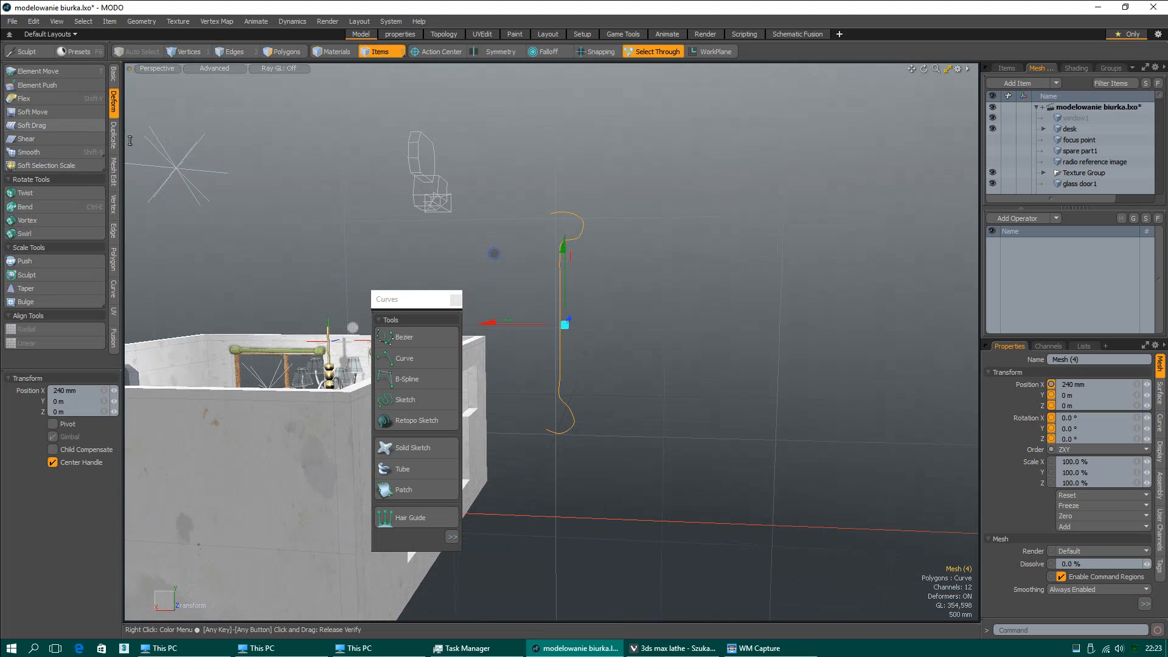
left_click(114, 135)
left_click(46, 75)
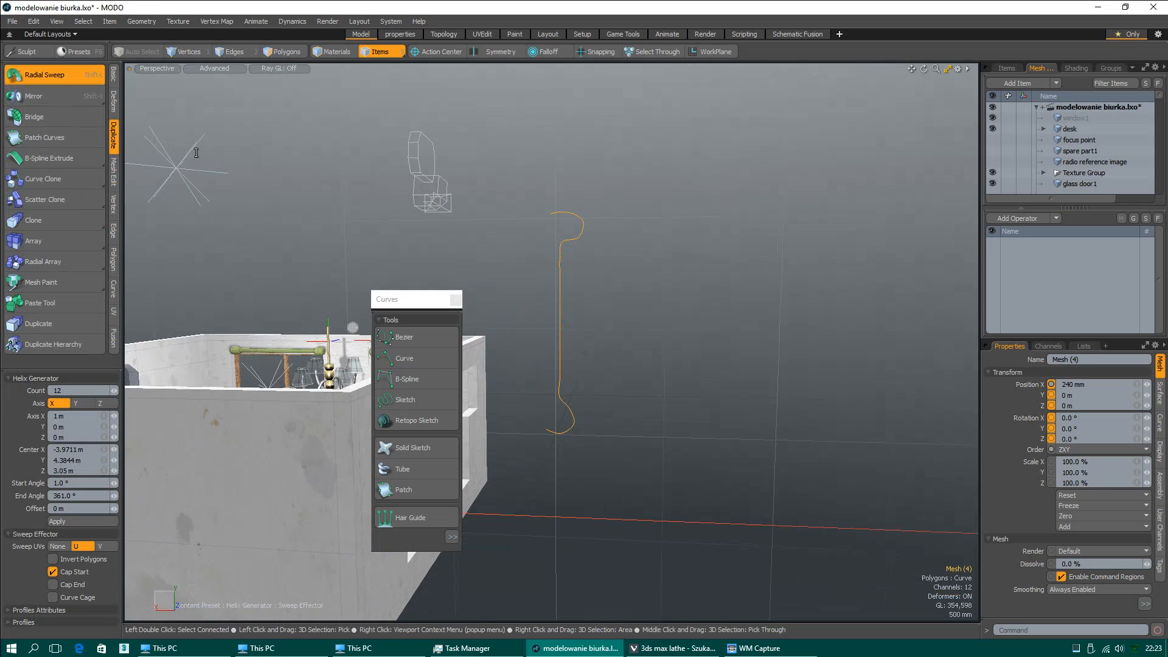
left_click(567, 313)
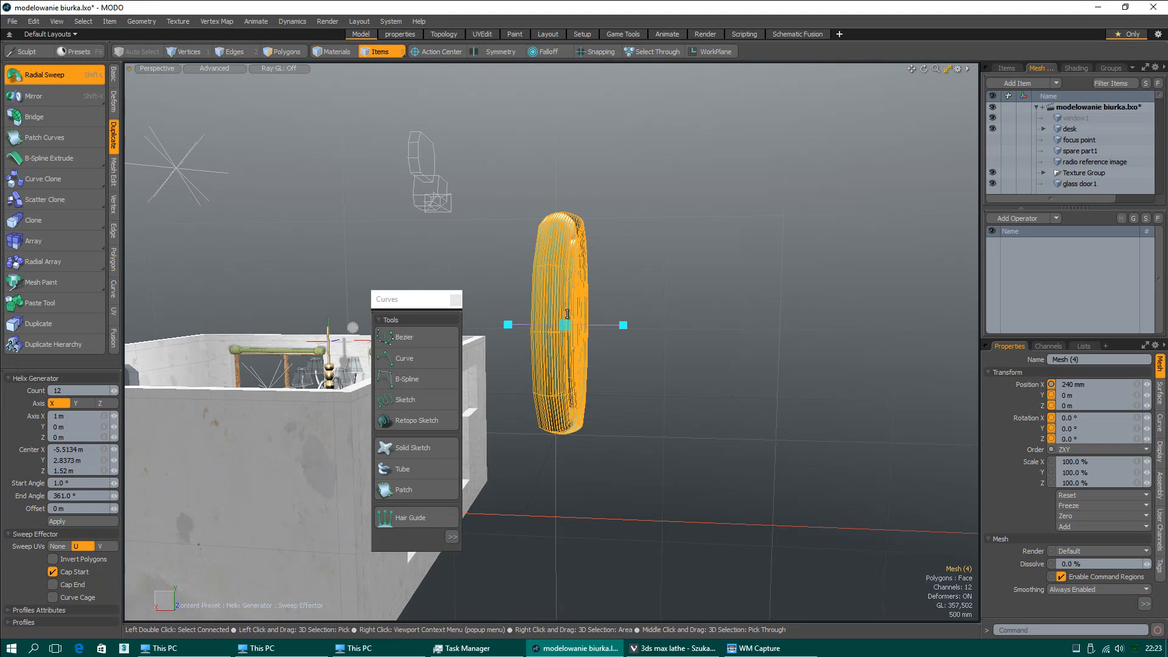
left_click(76, 403)
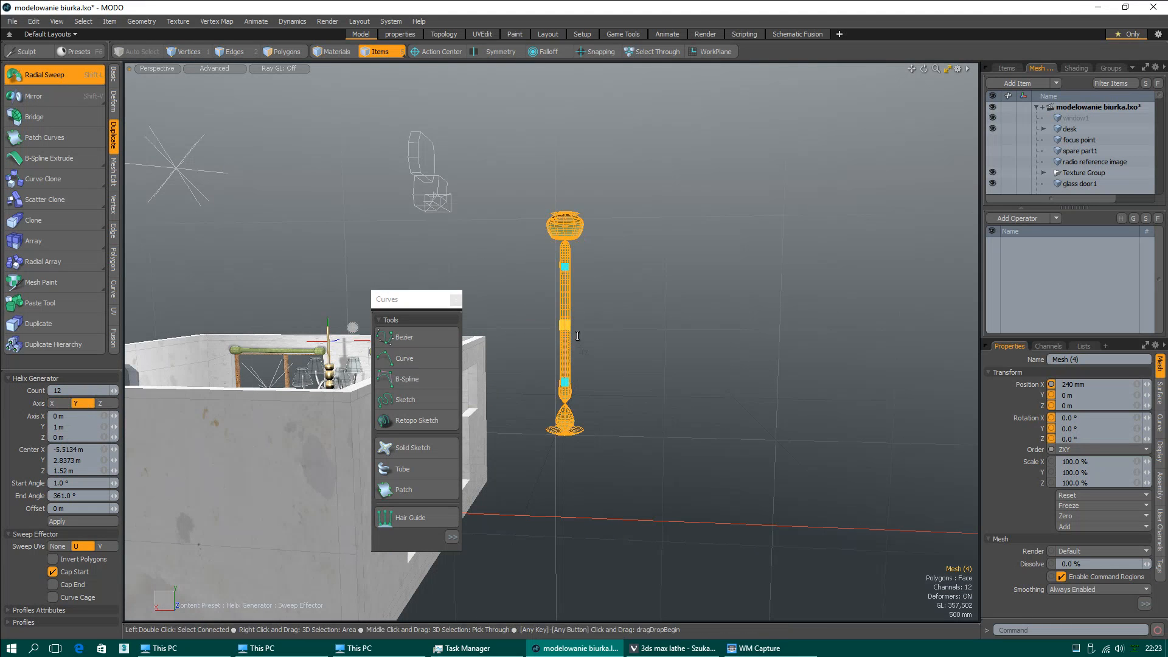
Step: Shift the sweep center to about X -5.25 m and Y 2.80 m, and set the sweep count to 10
mouse_move(564, 325)
left_mouse_down()
mouse_move(543, 325)
mouse_move(561, 338)
left_mouse_up()
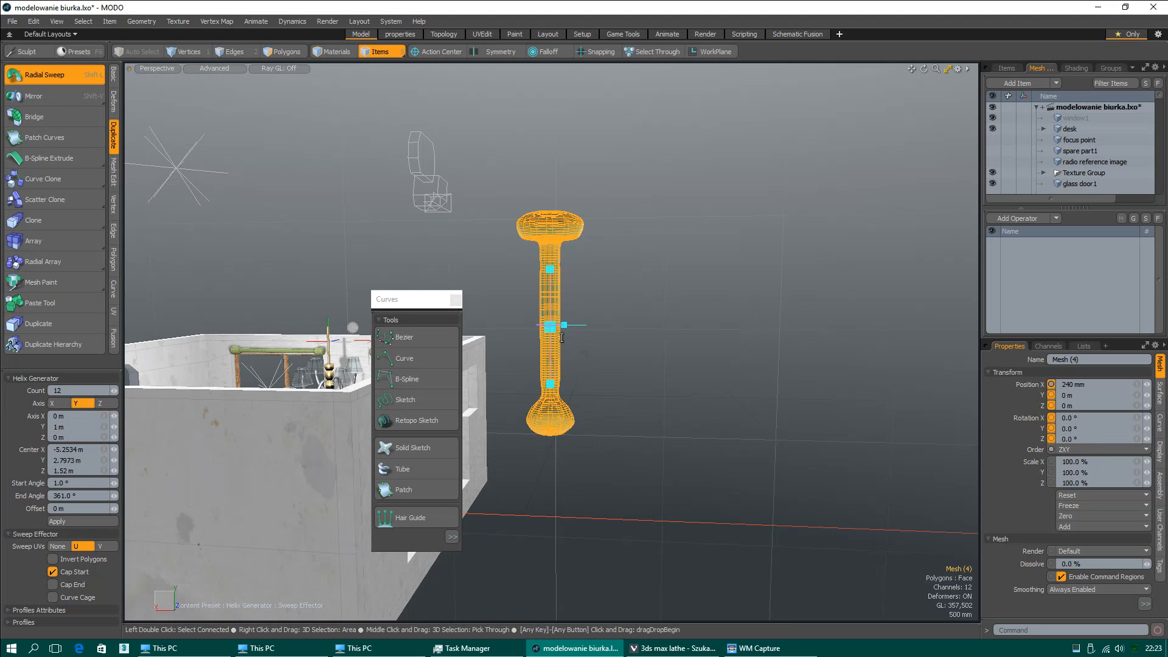
mouse_move(508, 256)
left_mouse_down("alt")
mouse_move(511, 293)
mouse_move(508, 277)
left_mouse_up("alt")
scroll(512, 293, "up", 5)
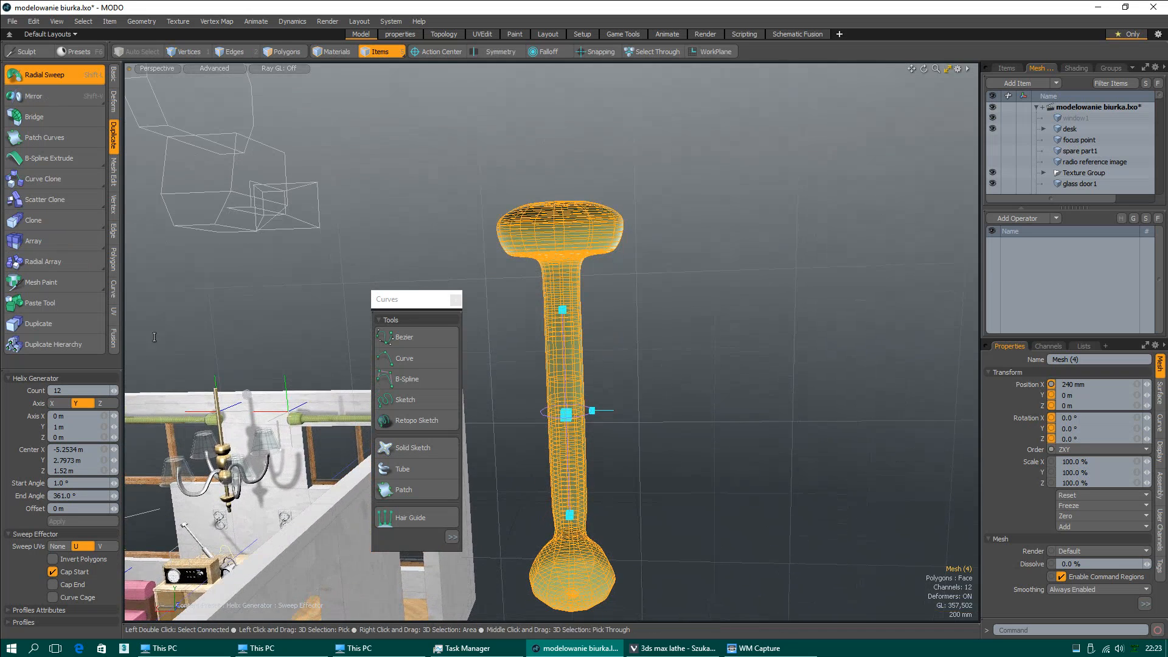
left_click(113, 391)
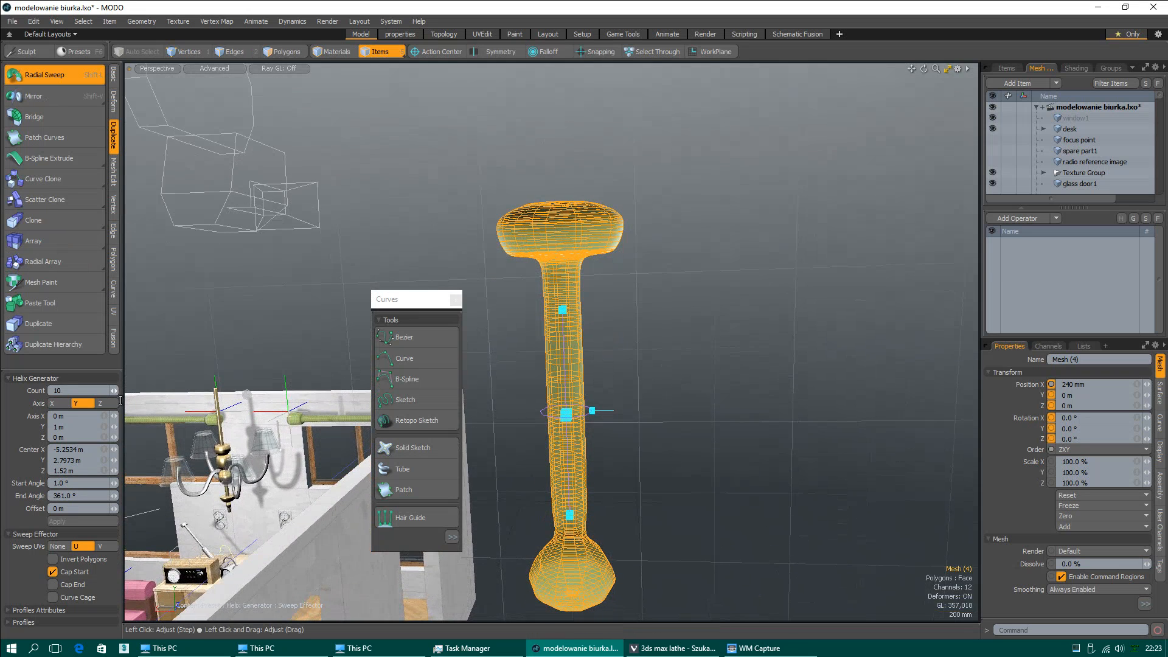
Step: Raise the Radial Sweep count to 15 for a rounder lathed piece
left_click(113, 391)
left_click(114, 391)
left_click(115, 390)
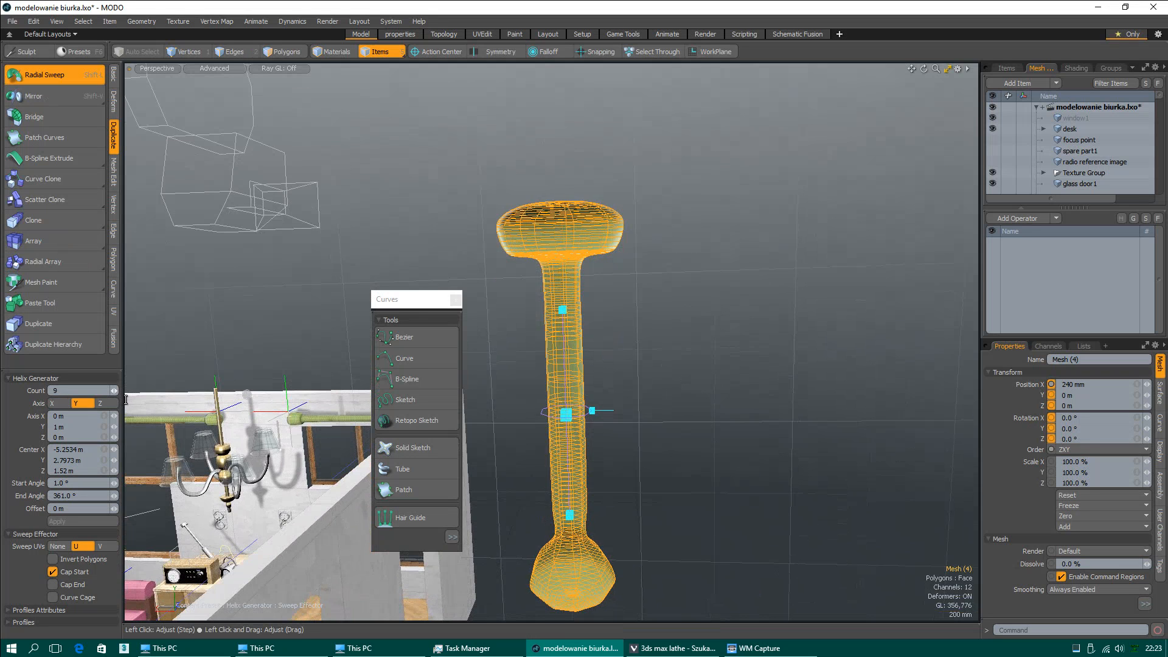
left_click(115, 390)
left_click(115, 390)
left_click(116, 390)
left_click(116, 391)
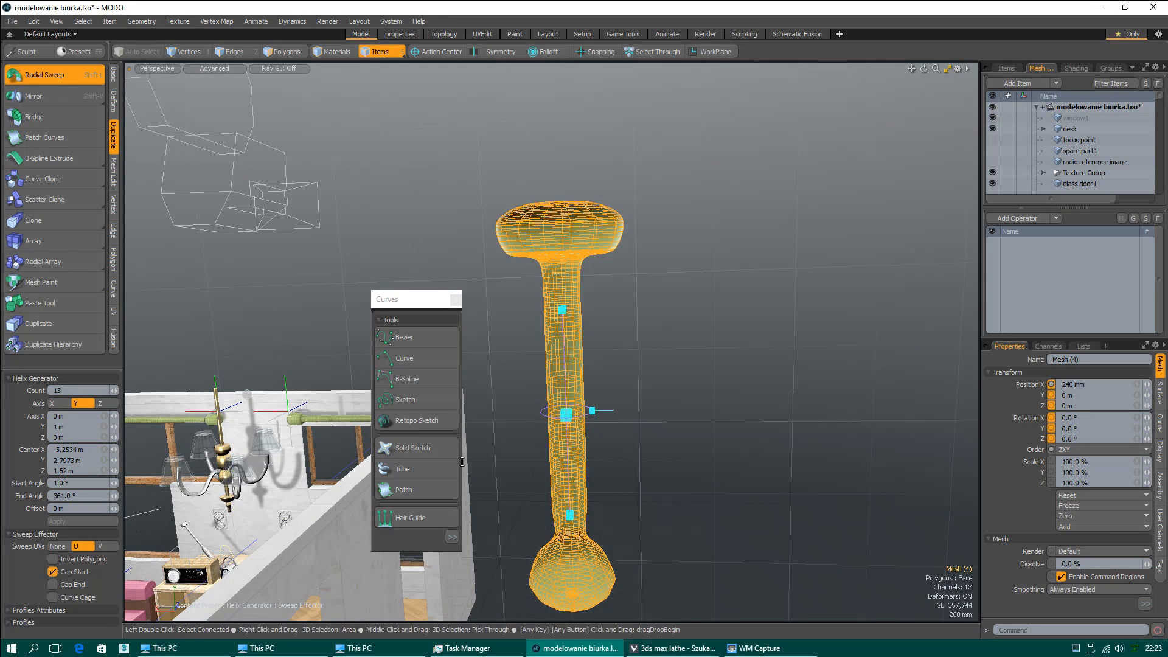
left_click_drag(148, 422, 130, 385, "alt")
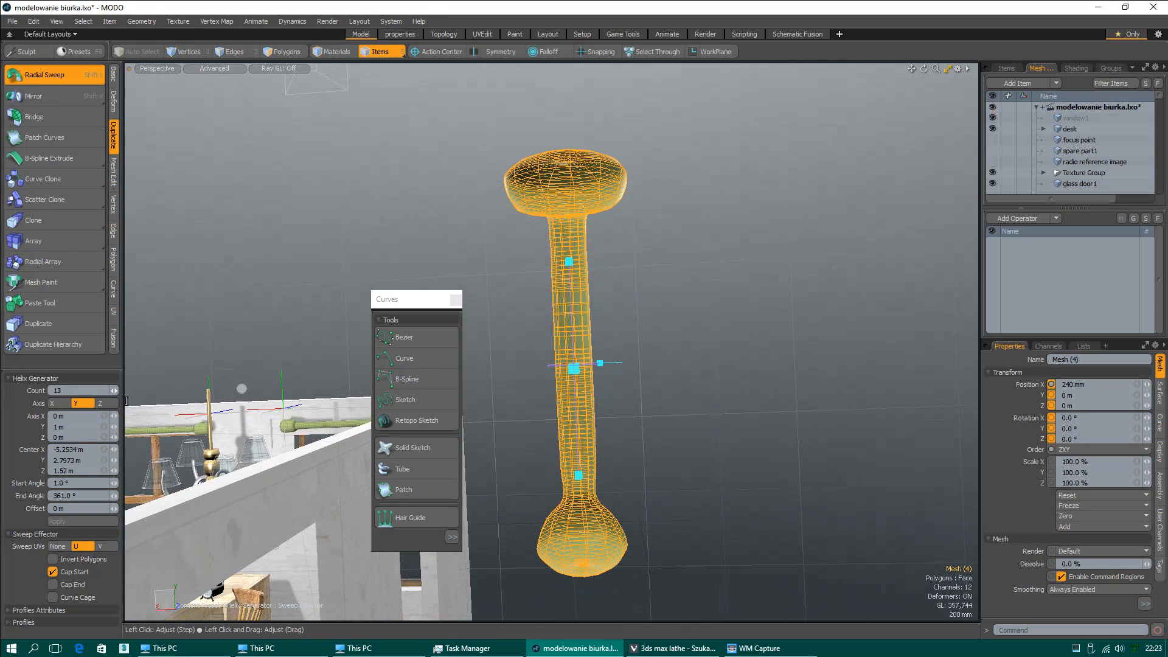
left_click(116, 391)
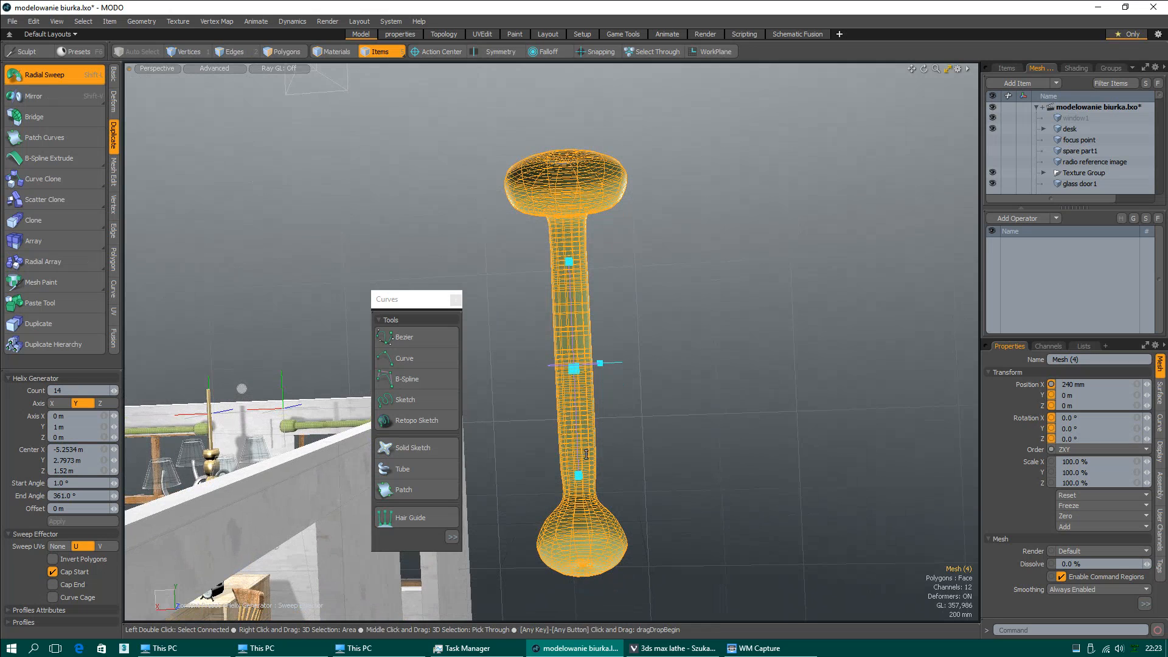
left_click(114, 391)
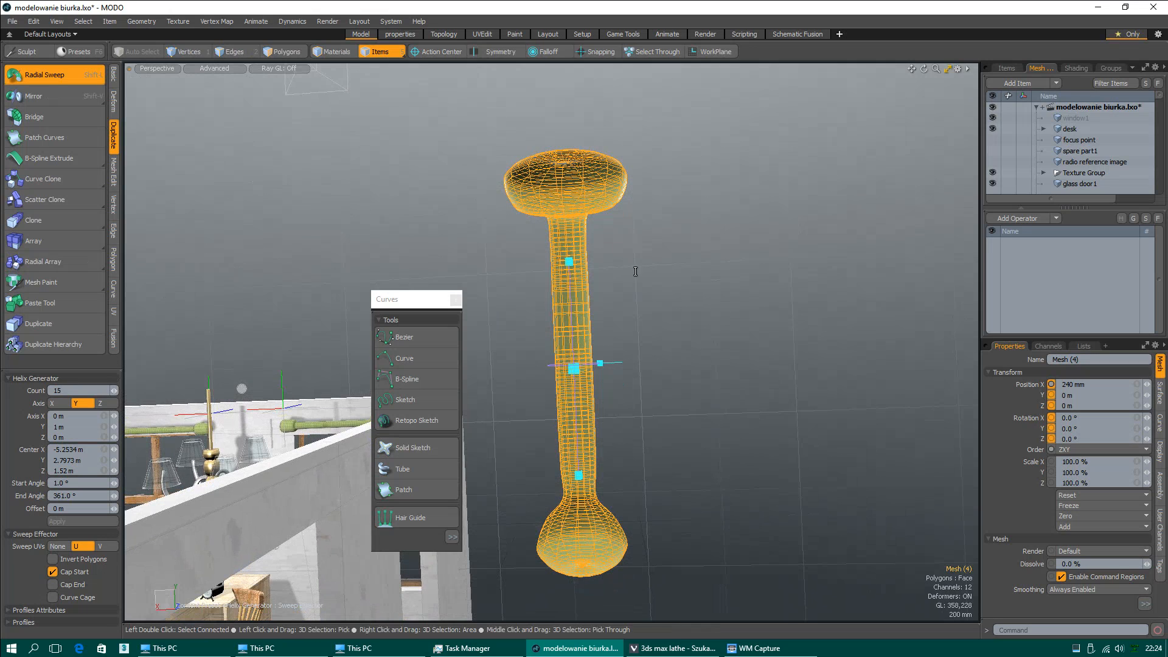
Step: Reduce the Radial Sweep count to 4 to give the lathed piece a square cross-section
left_click(112, 391)
left_click(111, 391)
left_click(112, 390)
left_click(112, 390)
left_click(111, 390)
left_click(111, 391)
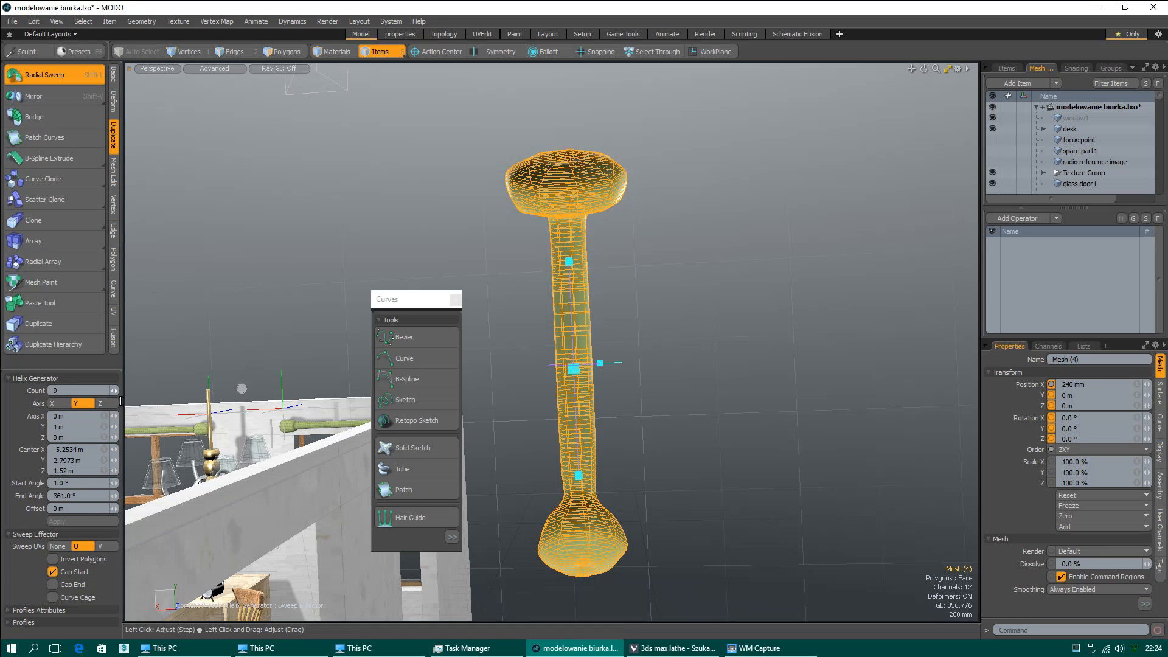
left_click(112, 390)
left_click(112, 391)
left_click(112, 391)
left_click(112, 391)
left_click(112, 391)
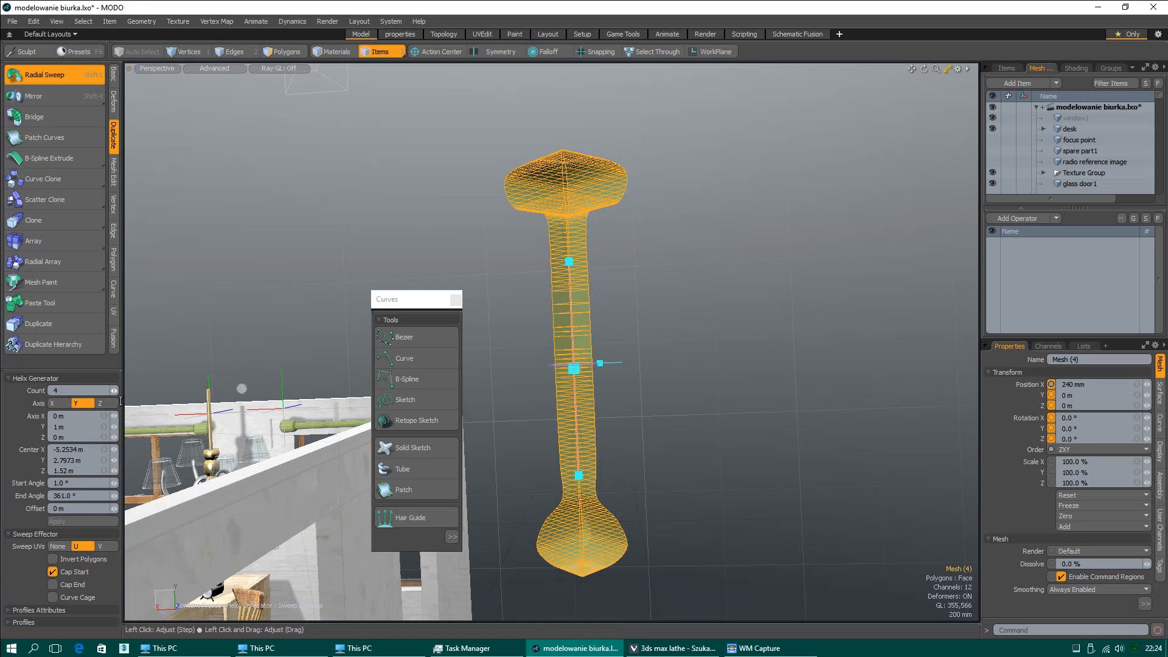
left_click(112, 391)
left_click(115, 391)
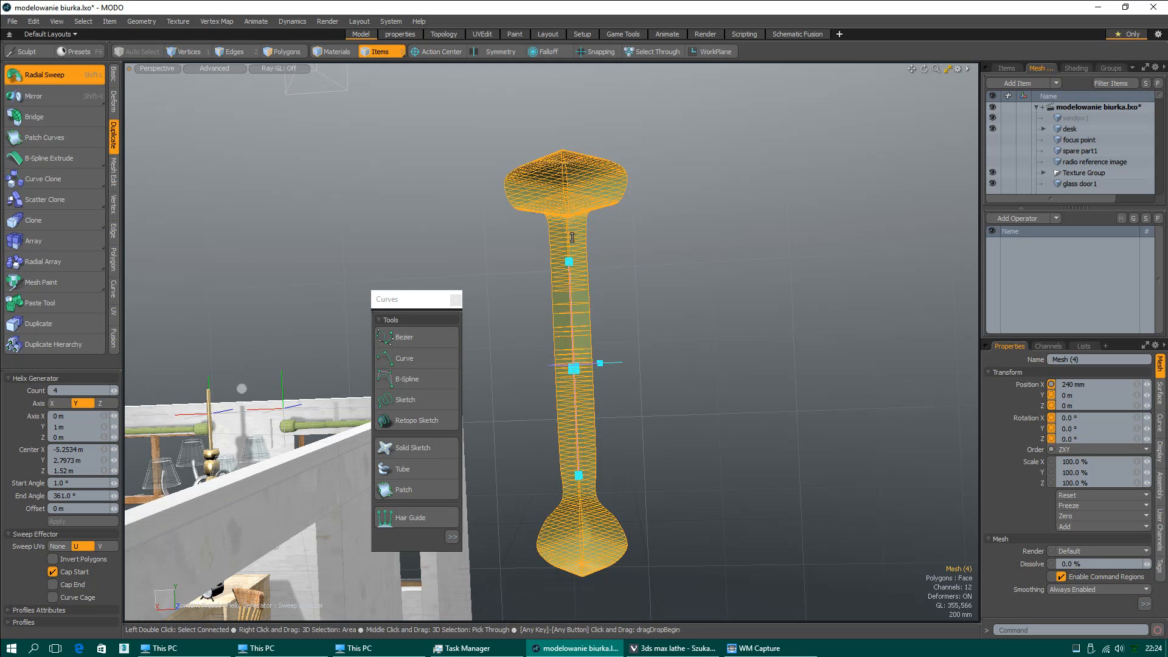
left_click_drag(573, 237, 550, 325, "alt")
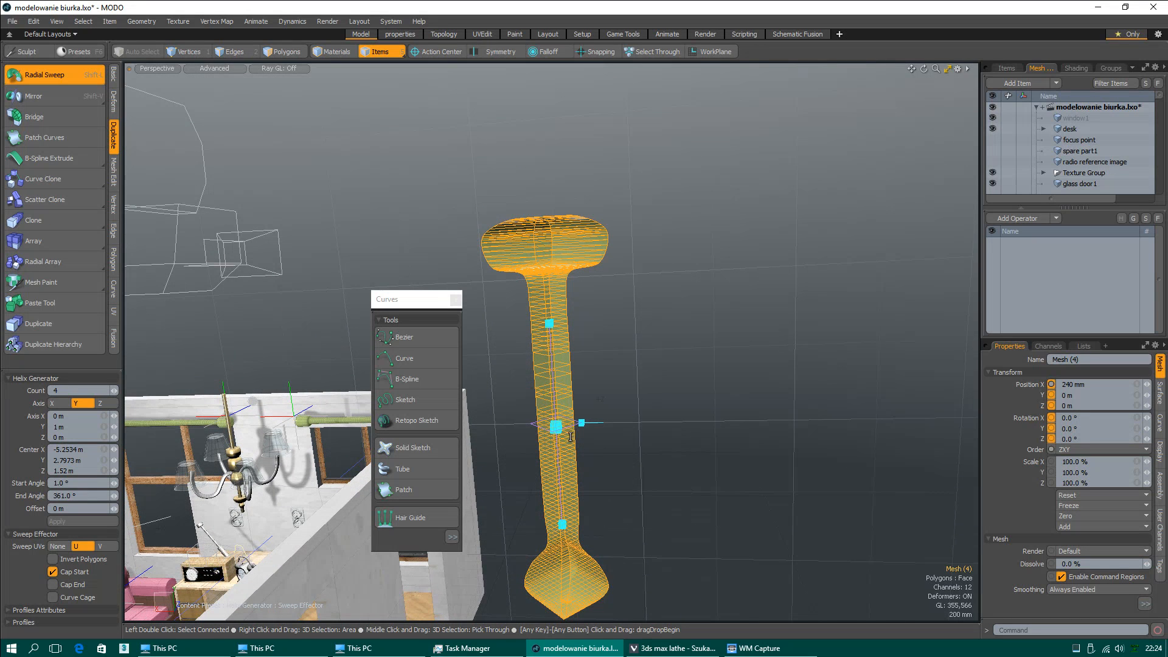
Step: Try reapplying the Radial Sweep to the already swept mesh and undo back to the bare profile curve
left_click_drag(556, 428, 555, 428)
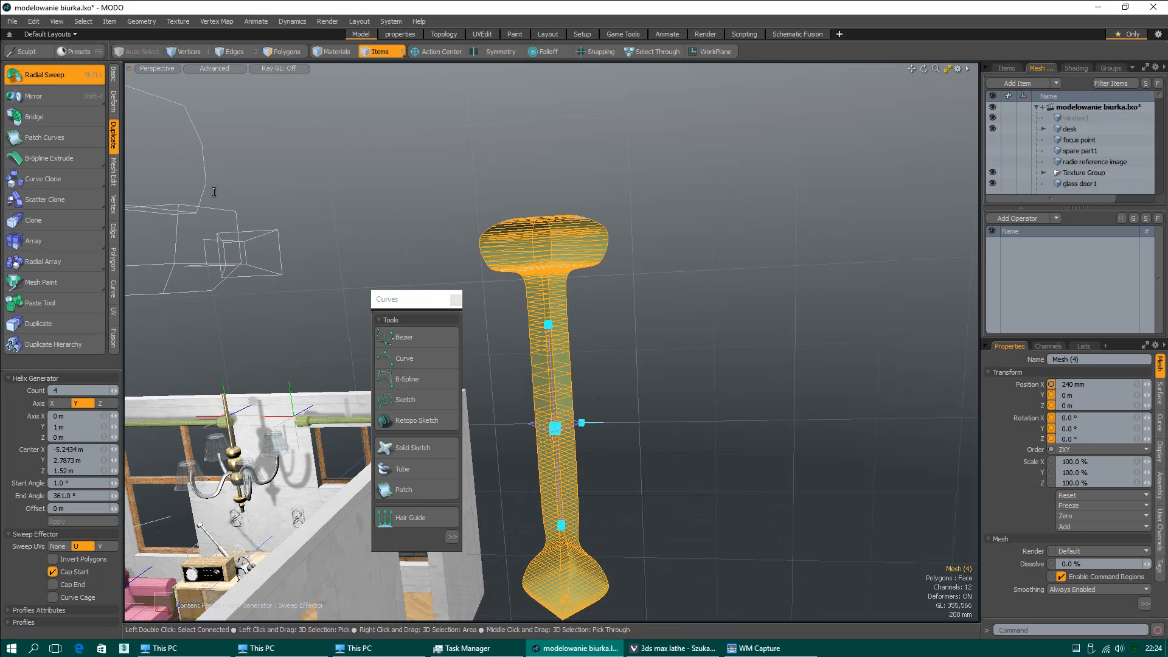
key("w")
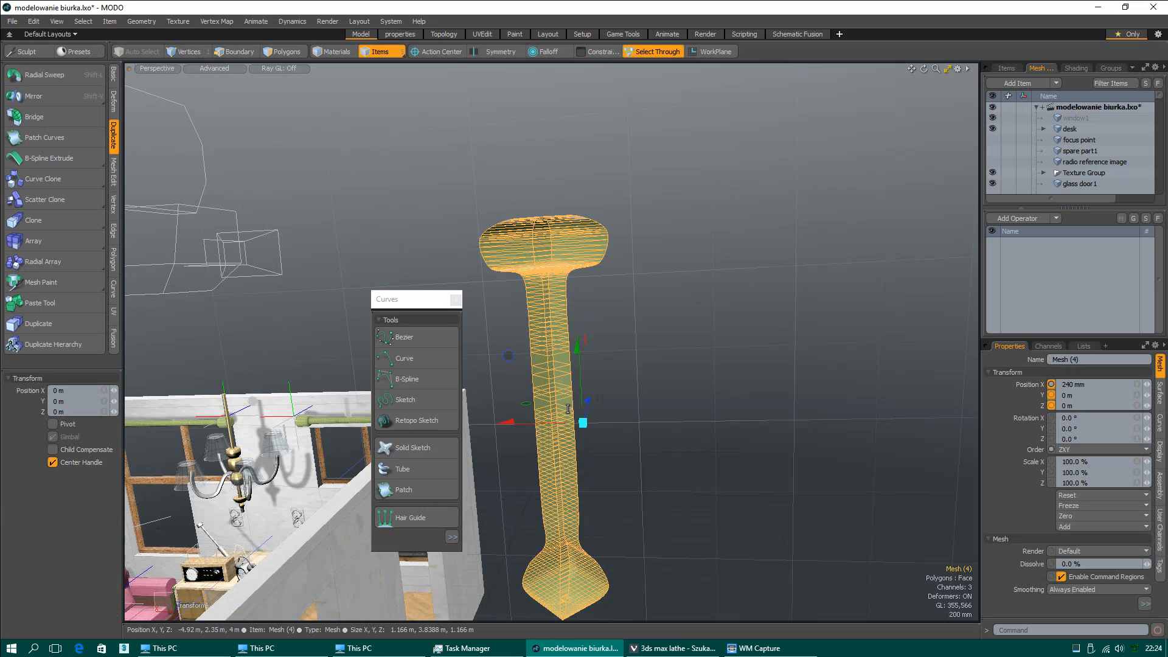
key("shift+l")
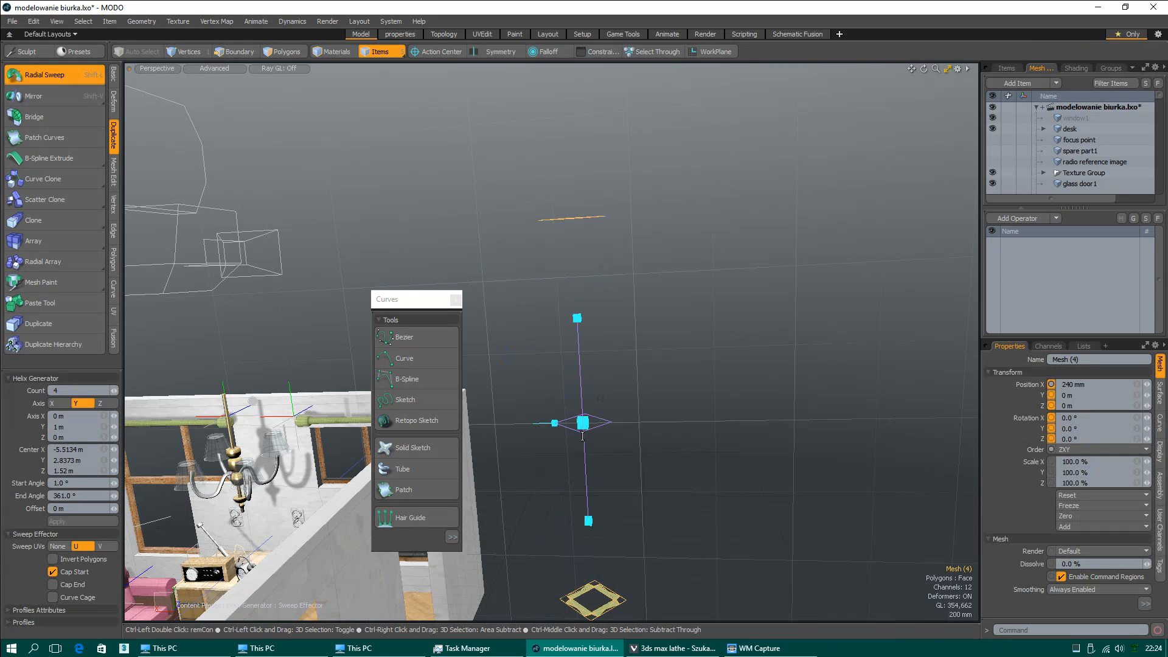
key("ctrl+z")
mouse_move(552, 429)
left_mouse_down()
mouse_move(526, 428)
mouse_move(625, 424)
mouse_move(556, 436)
mouse_move(566, 443)
left_mouse_up()
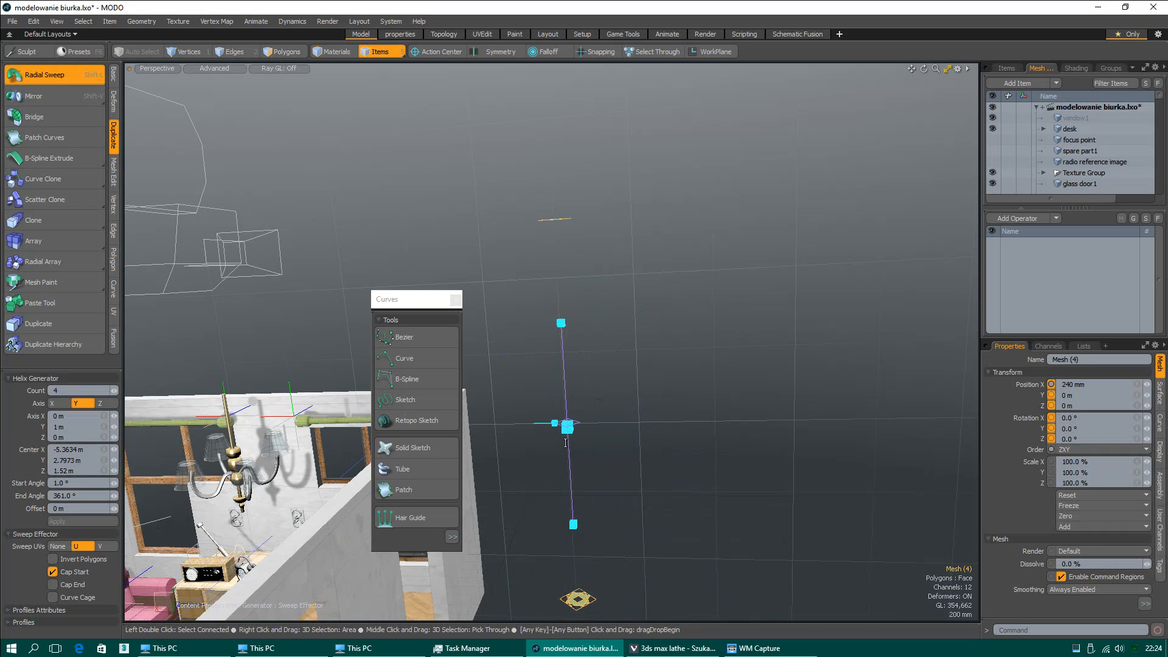
key("ctrl+z")
key("ctrl+z")
key("ctrl+z")
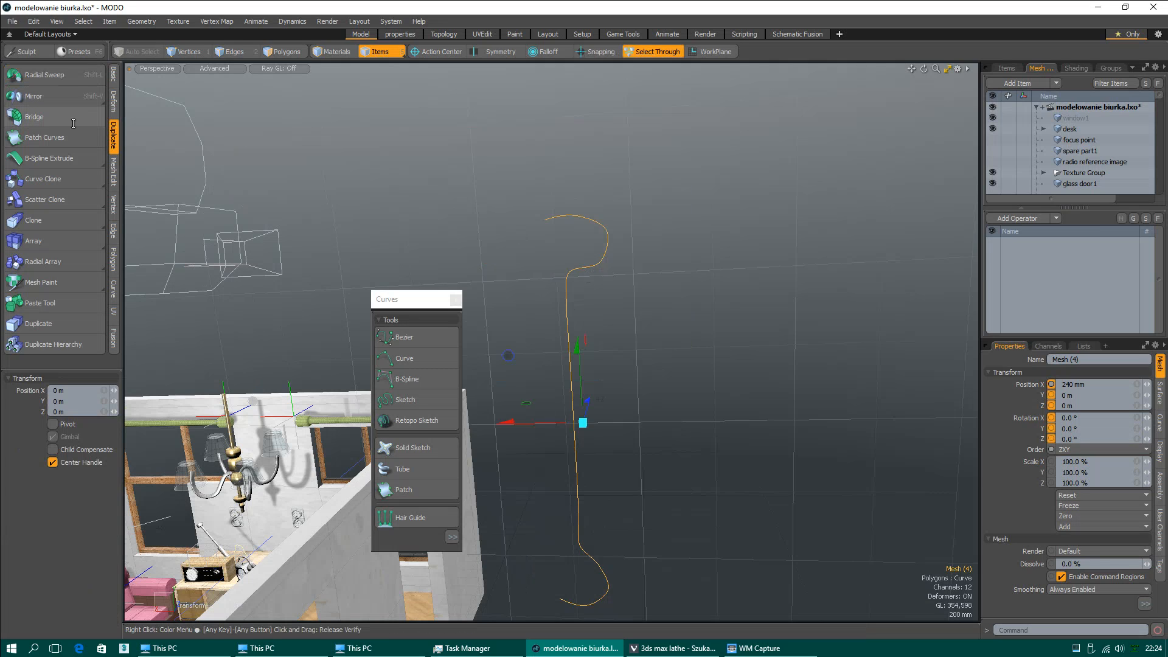
Step: Apply a Radial Sweep to the profile curve and shift its center to about X -5.19 m and Y 2.95 m
left_click(43, 75)
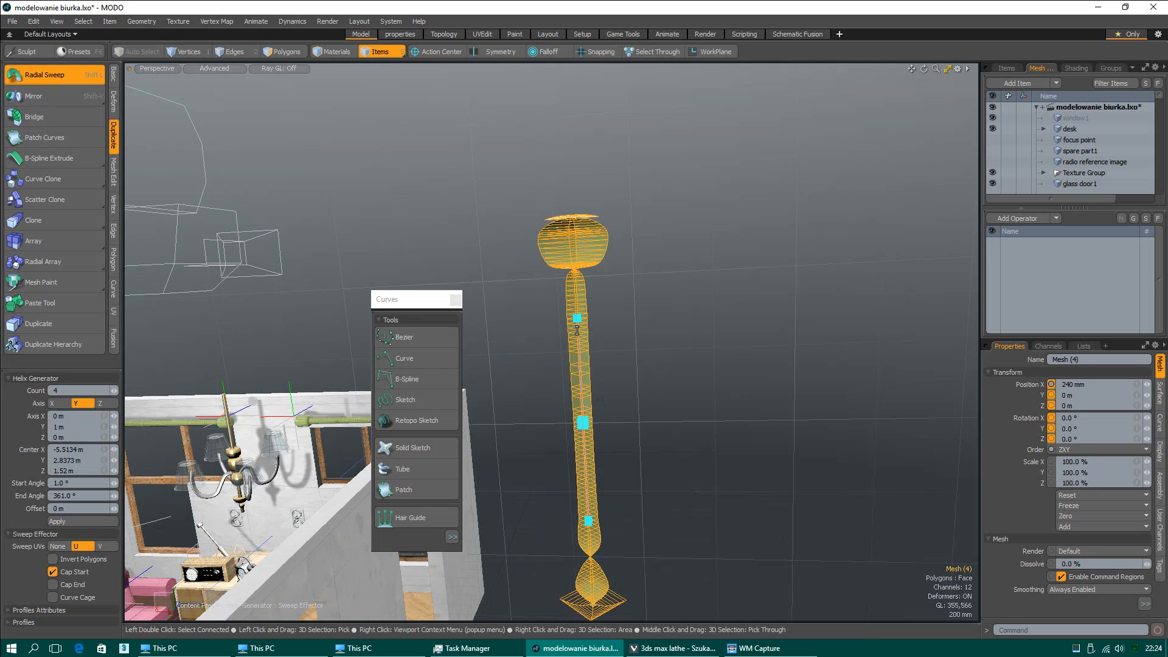
mouse_move(583, 423)
left_mouse_down()
mouse_move(626, 418)
mouse_move(558, 413)
mouse_move(594, 439)
mouse_move(611, 532)
mouse_move(560, 449)
mouse_move(572, 425)
left_mouse_up()
scroll(572, 425, "up", 3)
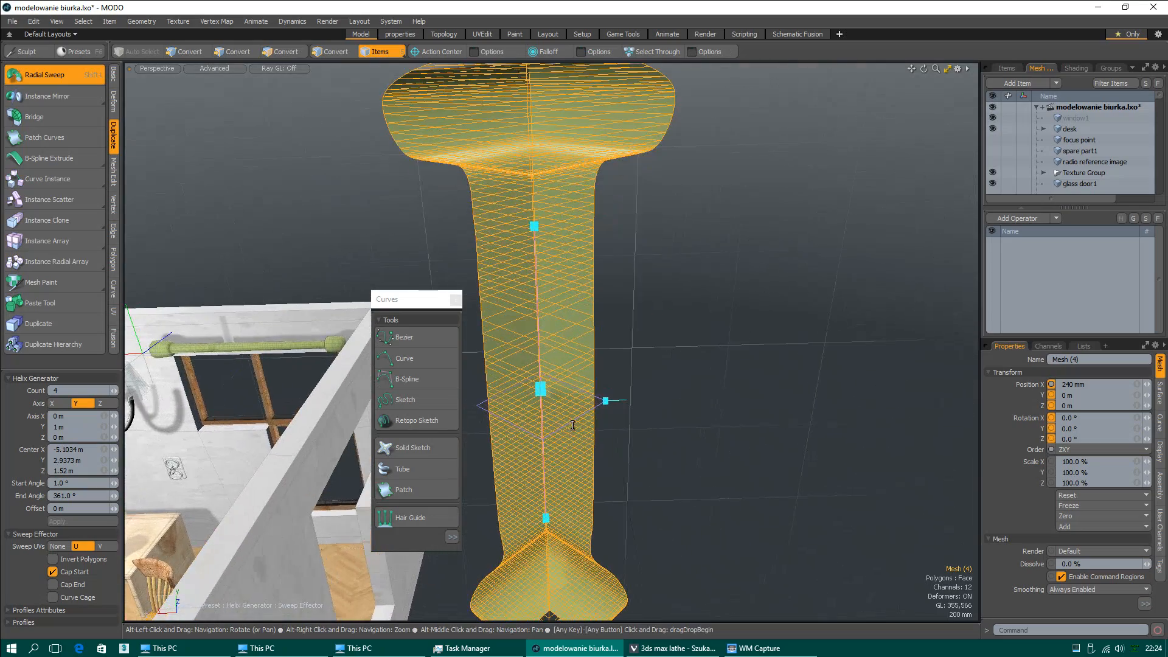
left_click_drag(527, 356, 586, 463, "alt")
left_click_drag(570, 518, 567, 518)
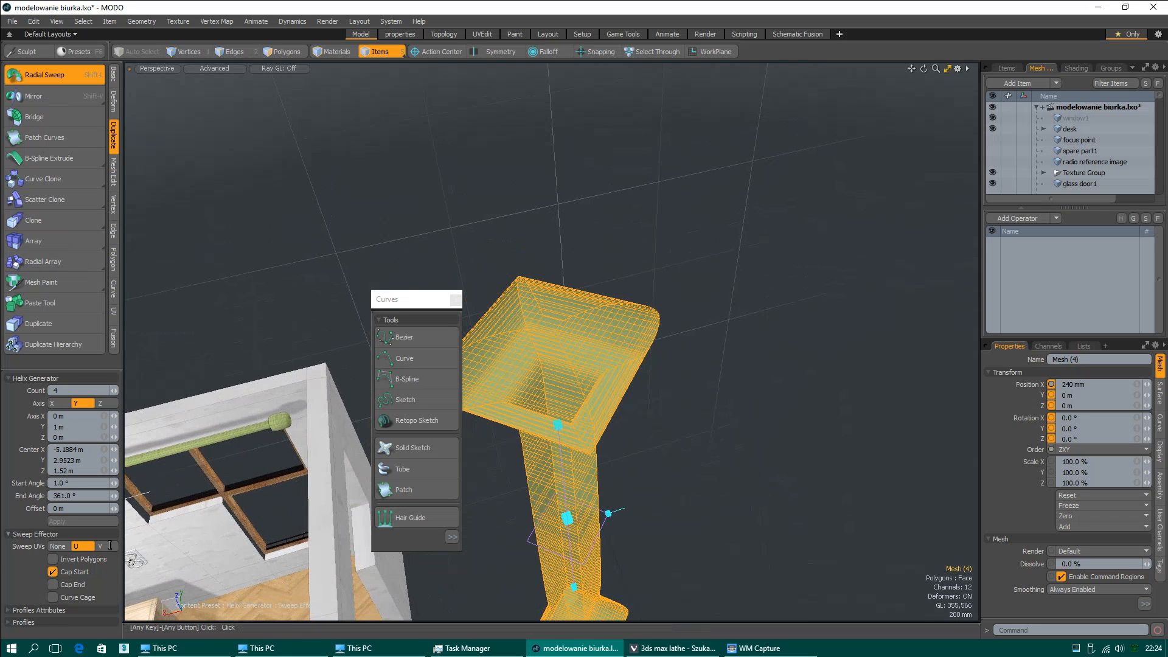
Step: Turn on Invert Polygons for the sweep and finish the Radial Sweep
left_click(53, 559)
mouse_move(602, 365)
left_mouse_down("alt")
mouse_move(604, 421)
mouse_move(594, 393)
left_mouse_up("alt")
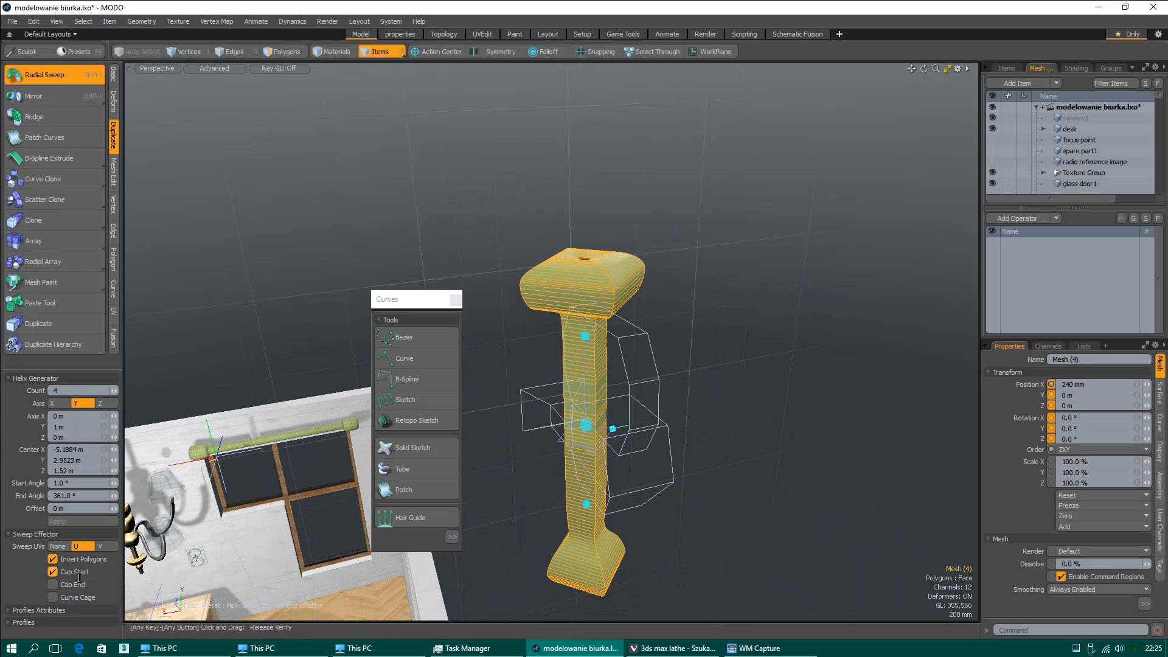
left_click(53, 559)
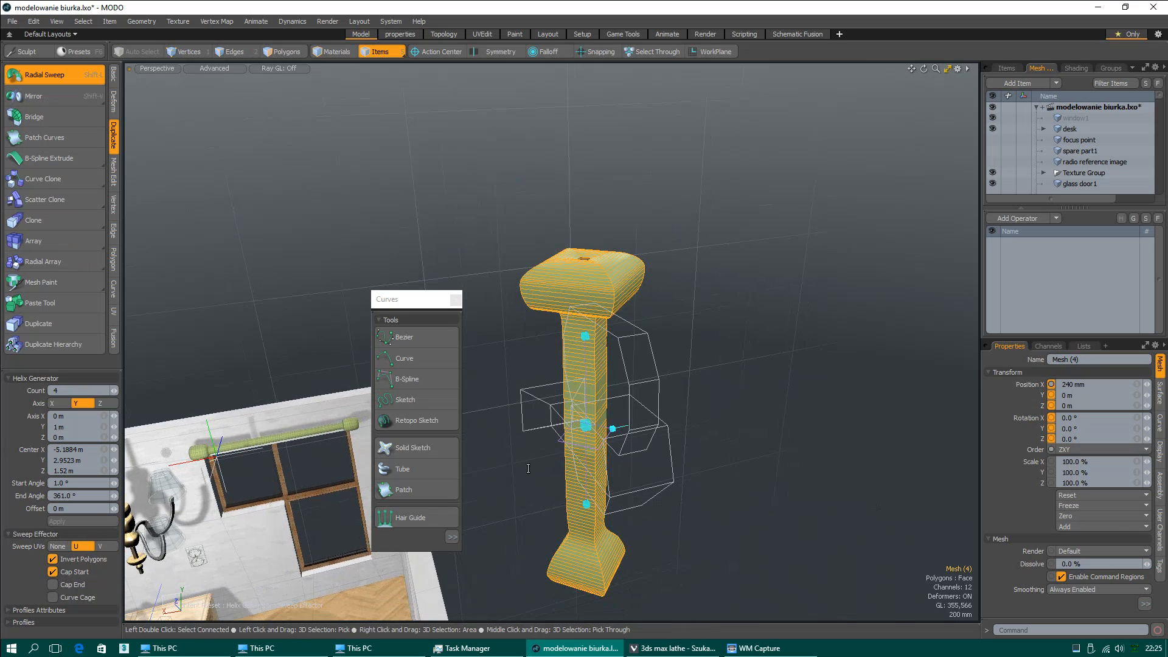
mouse_move(547, 490)
left_mouse_down("alt")
mouse_move(552, 517)
mouse_move(606, 442)
mouse_move(608, 403)
mouse_move(642, 350)
left_mouse_up("alt")
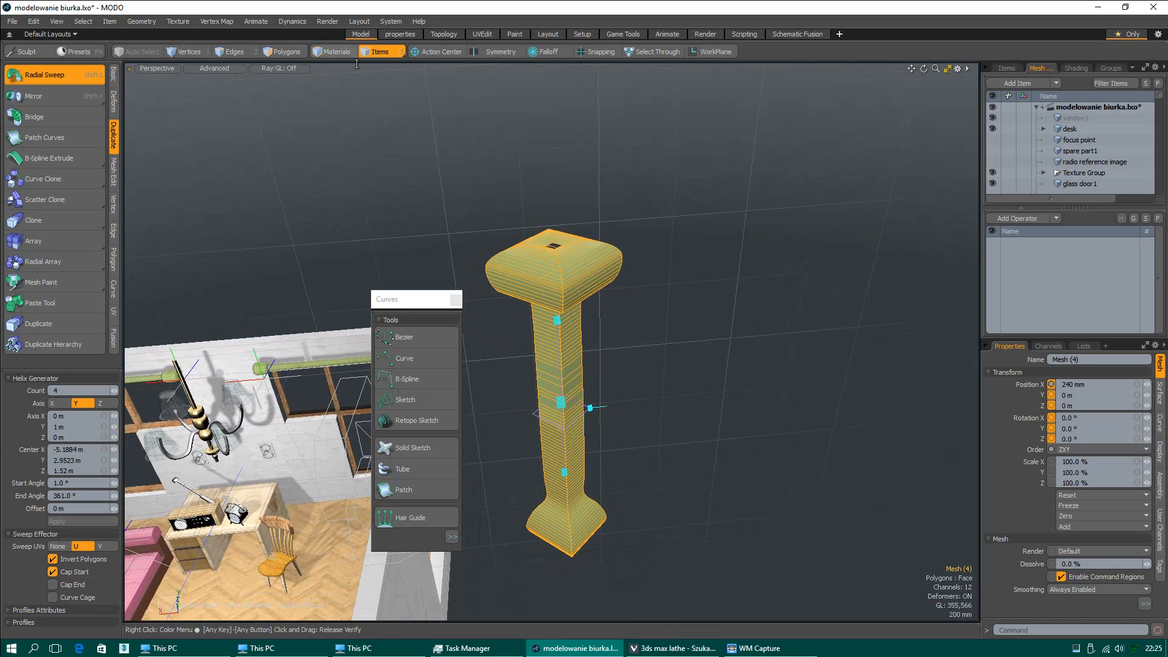
key("w")
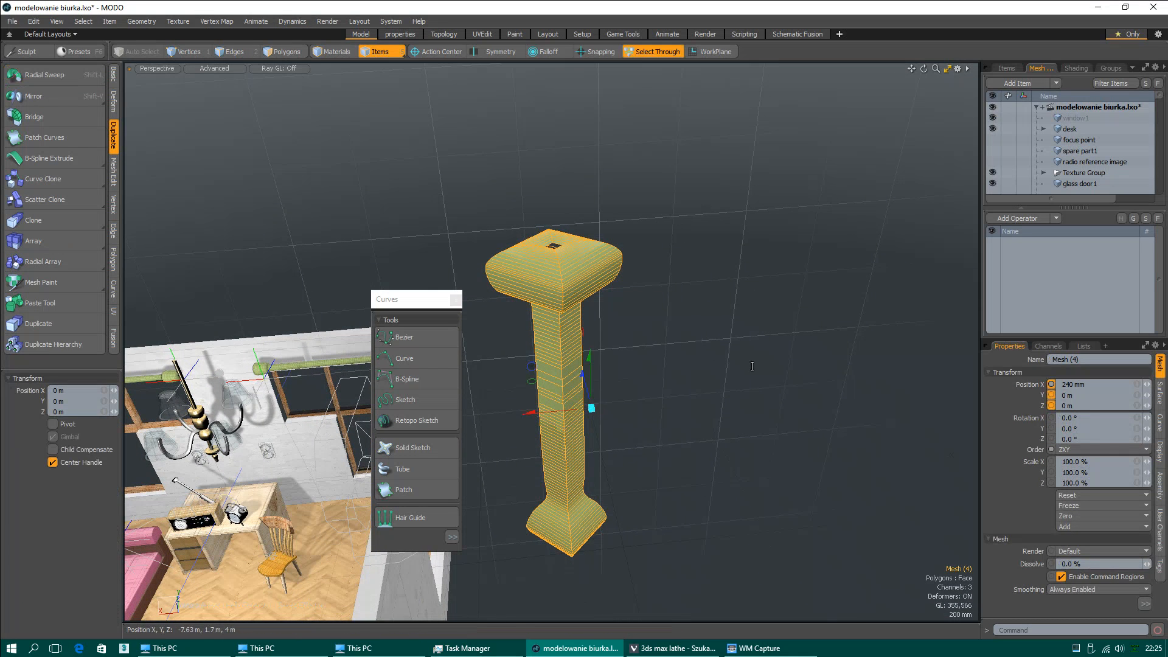
Step: Look through the mesh and item lists for the entry of the newly lathed piece
scroll(1117, 170, "down", 5)
left_click(1102, 165)
scroll(1101, 173, "down", 5)
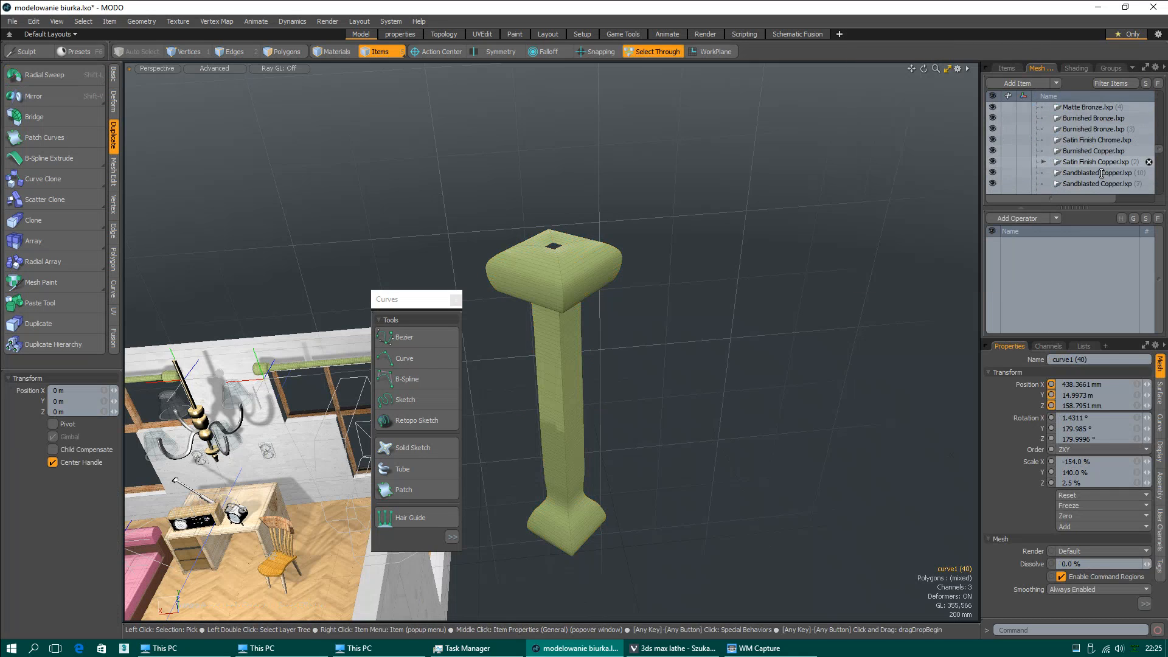
scroll(1102, 174, "up", 2)
left_click(1101, 175)
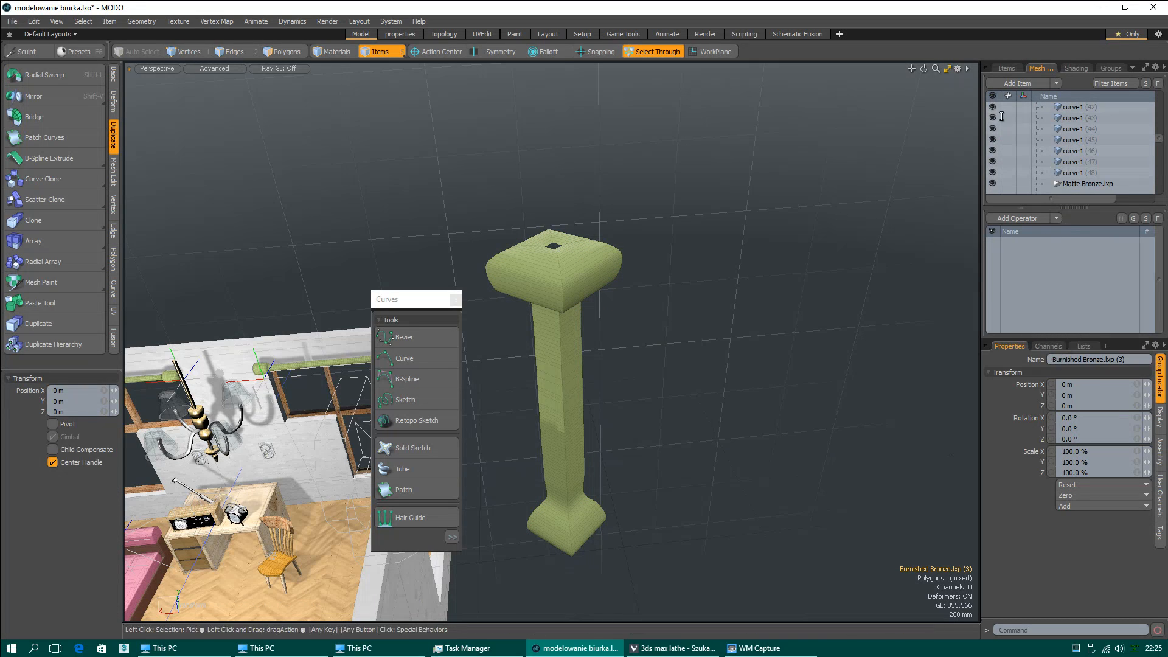
left_click(1006, 69)
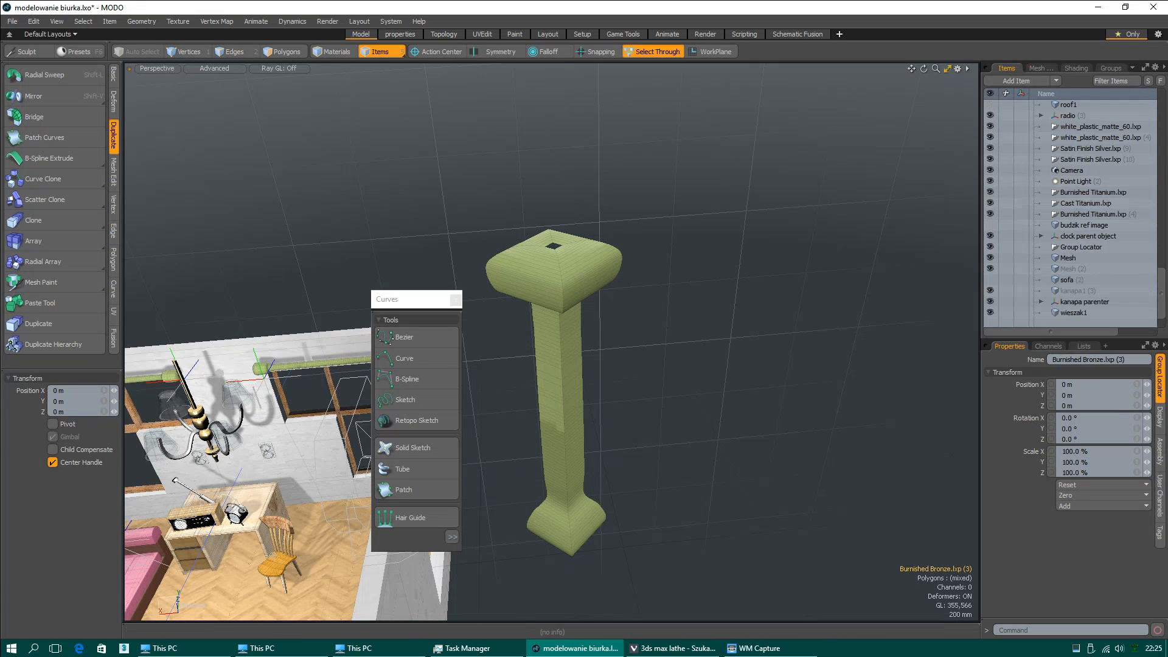
scroll(1159, 292, "down", 2)
scroll(1099, 266, "up", 6)
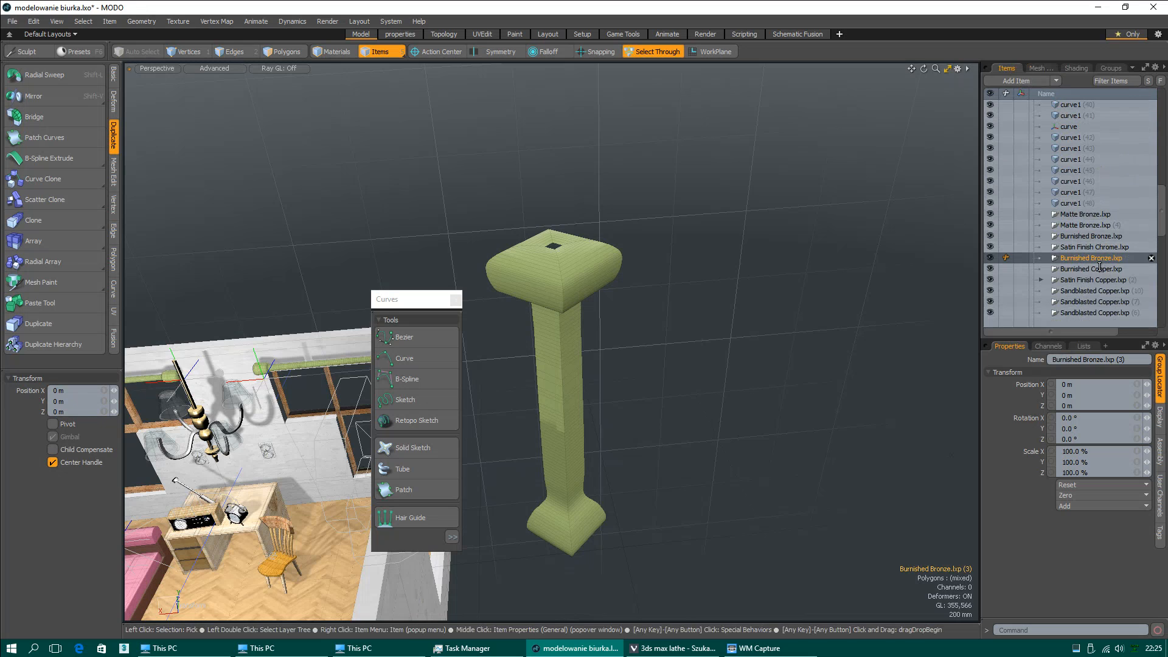
scroll(1098, 268, "up", 13)
middle_click(1096, 270)
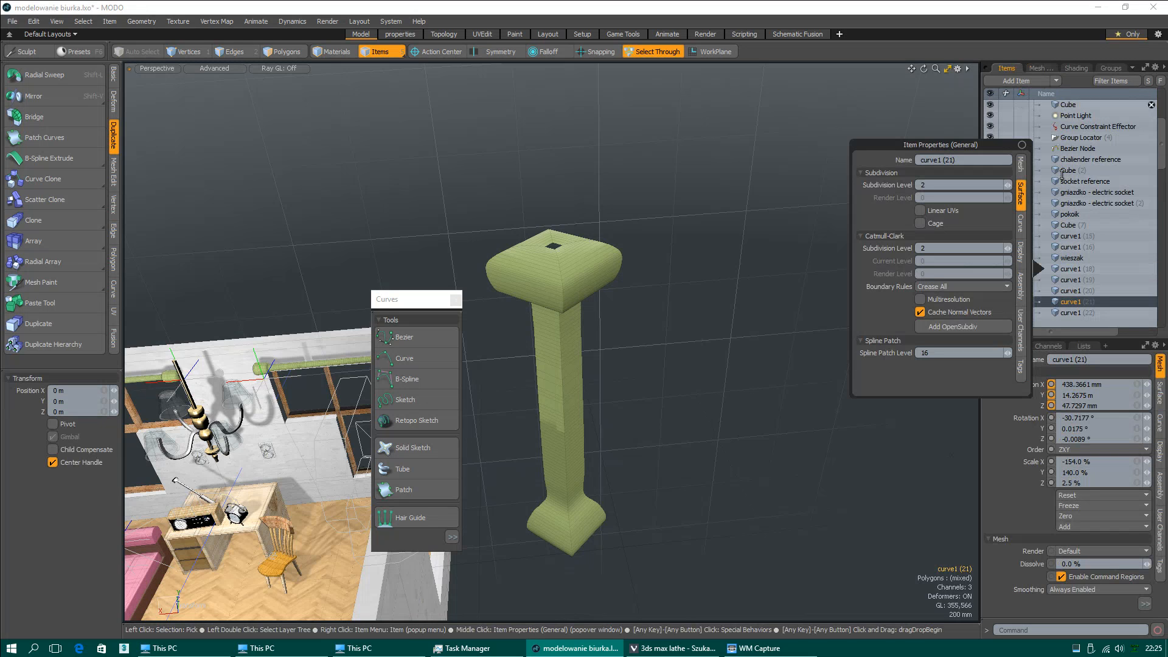
left_click(1037, 68)
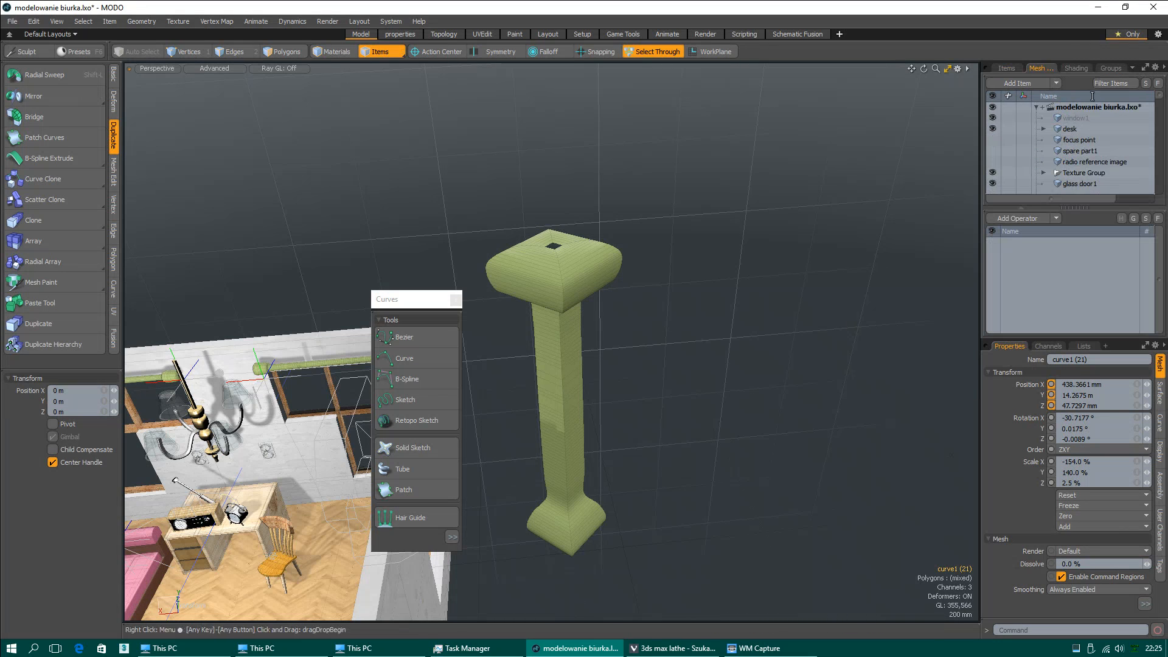
left_click_drag(1085, 199, 1126, 199)
scroll(1087, 171, "down", 2)
middle_click(1088, 165)
scroll(1094, 165, "down", 6)
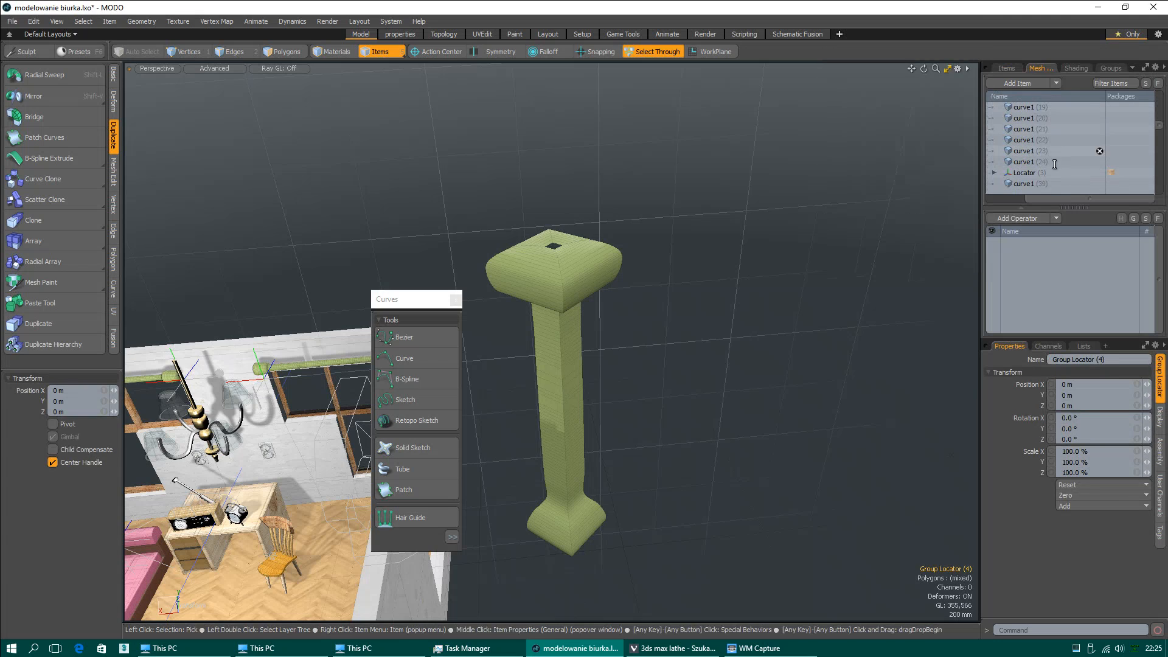
scroll(1054, 164, "down", 8)
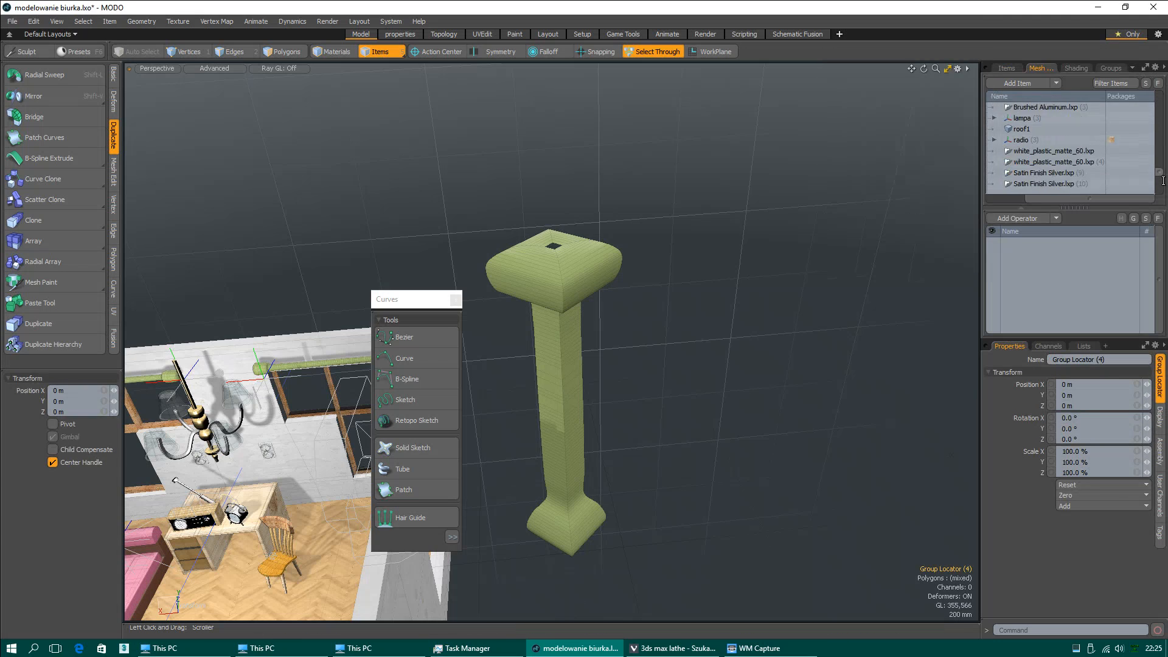
left_click_drag(1163, 180, 1157, 112)
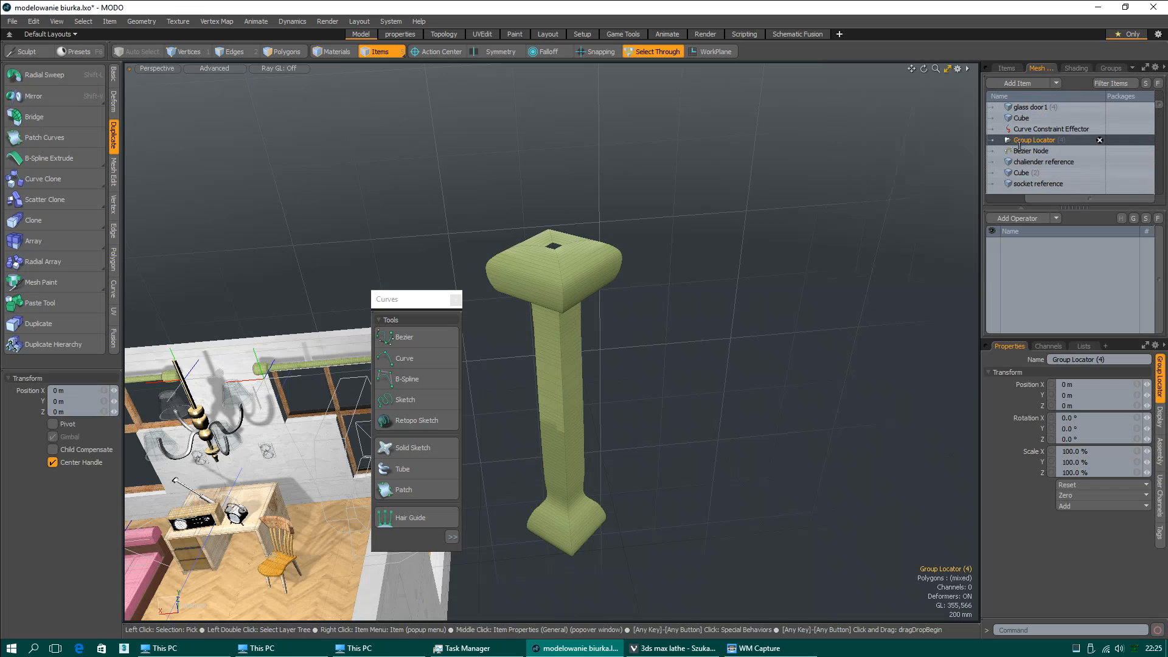
Step: Select the lathed mesh, locate it at the end of the item list and open its Freeze Mesh Operations options
left_click(548, 298)
left_click(1017, 72)
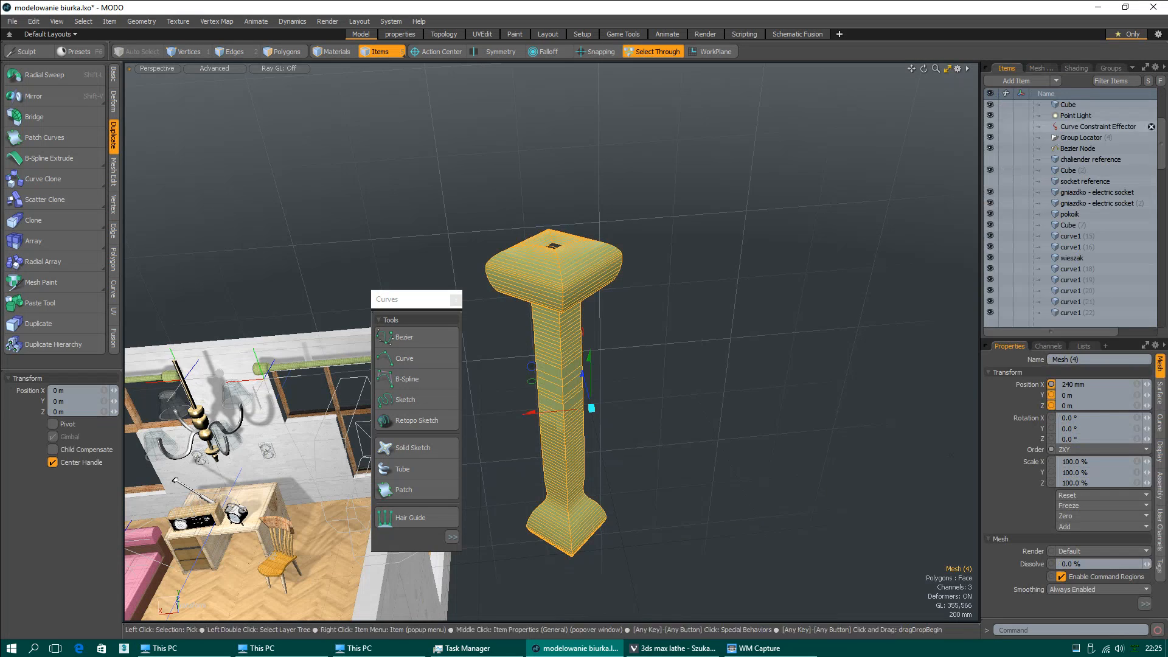
left_click_drag(1162, 165, 1162, 326)
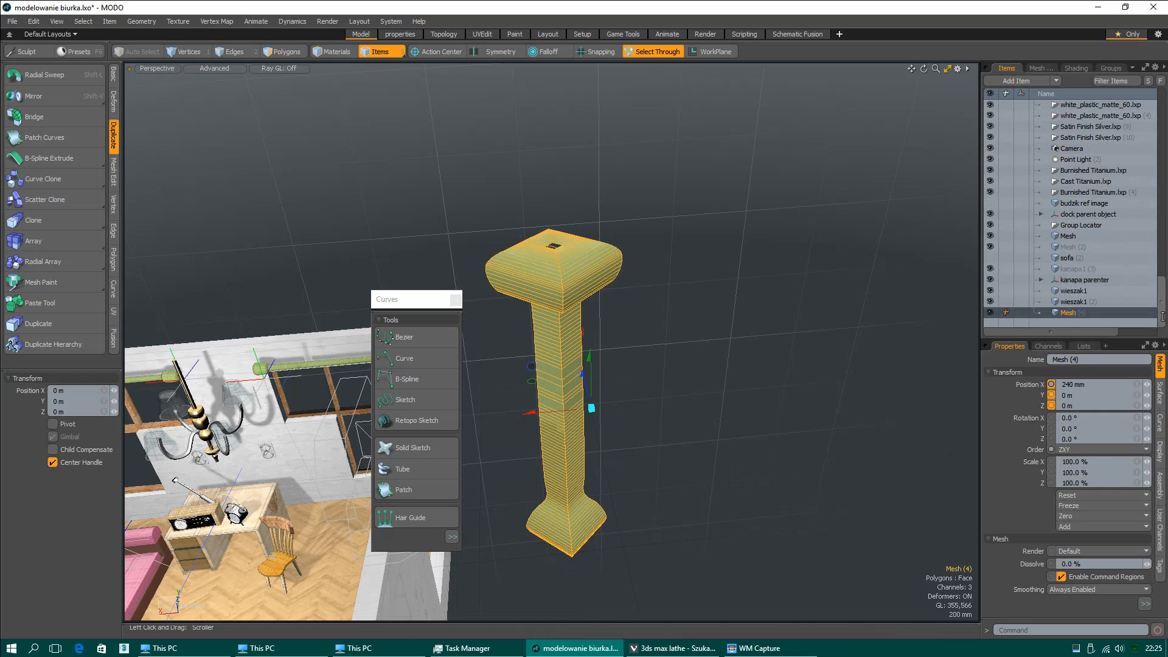
right_click(1073, 317)
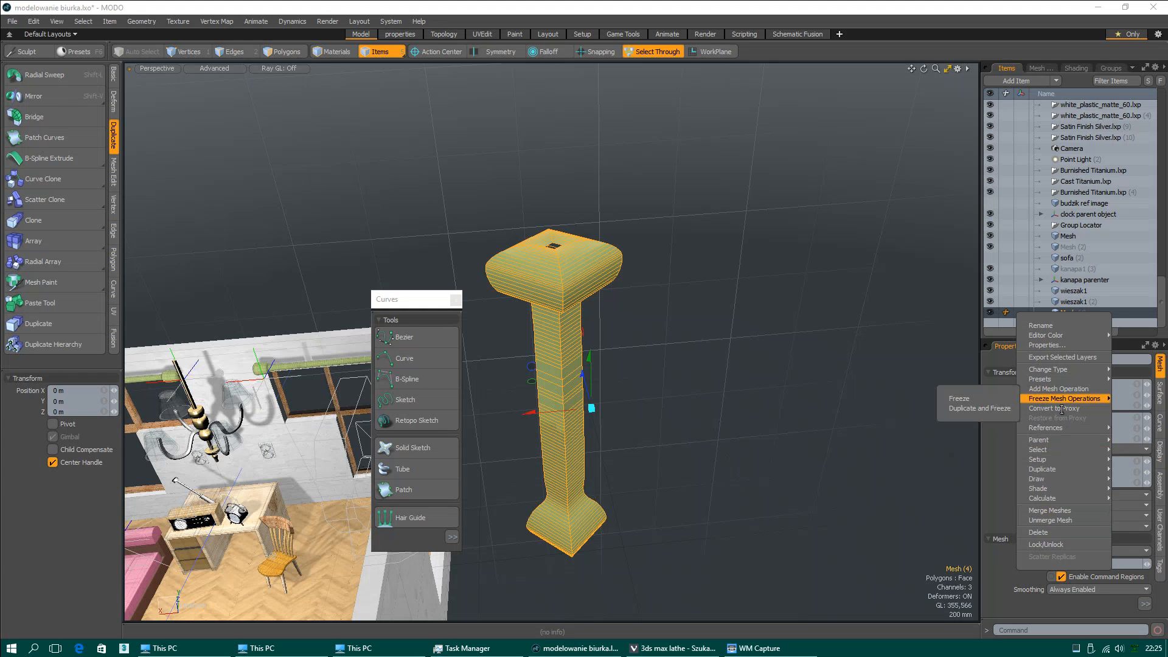
left_click(1006, 405)
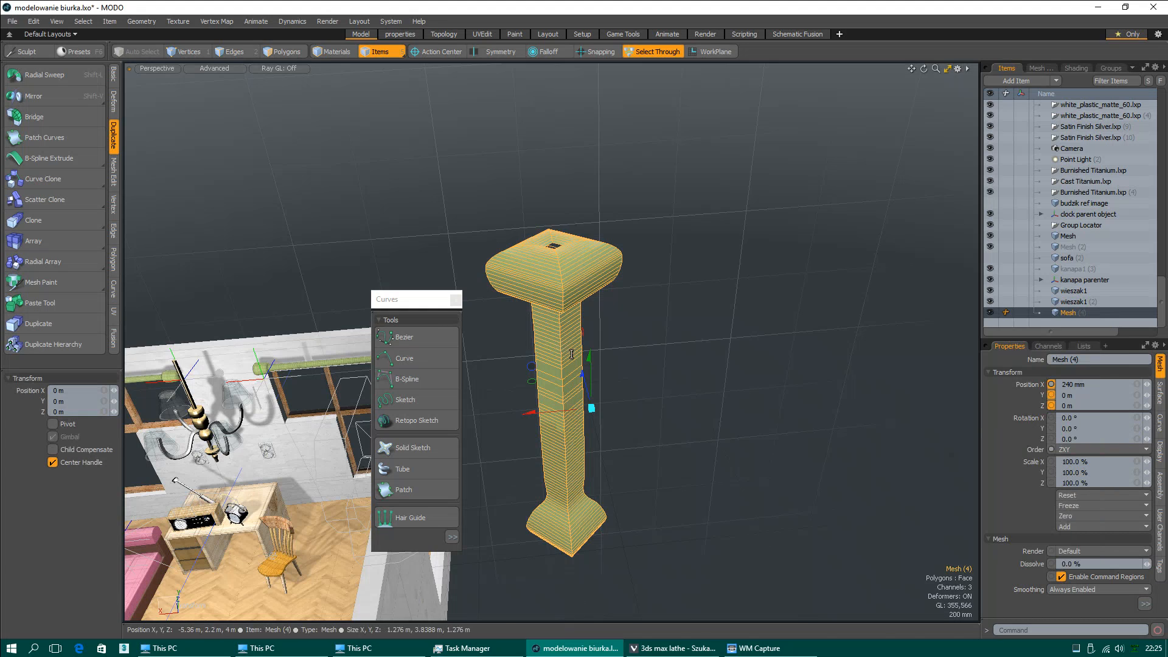
Step: Rotate the lathed mesh 46° around the Y axis
key("e")
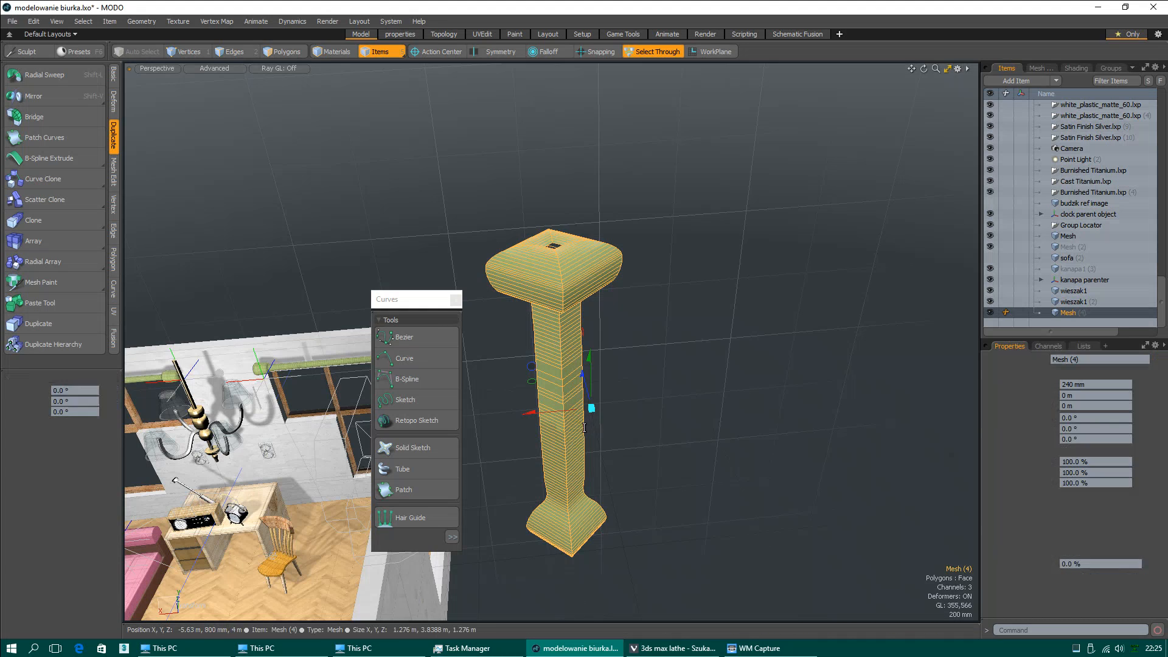
left_click_drag(573, 455, 583, 462)
left_click_drag(527, 378, 599, 245, "alt")
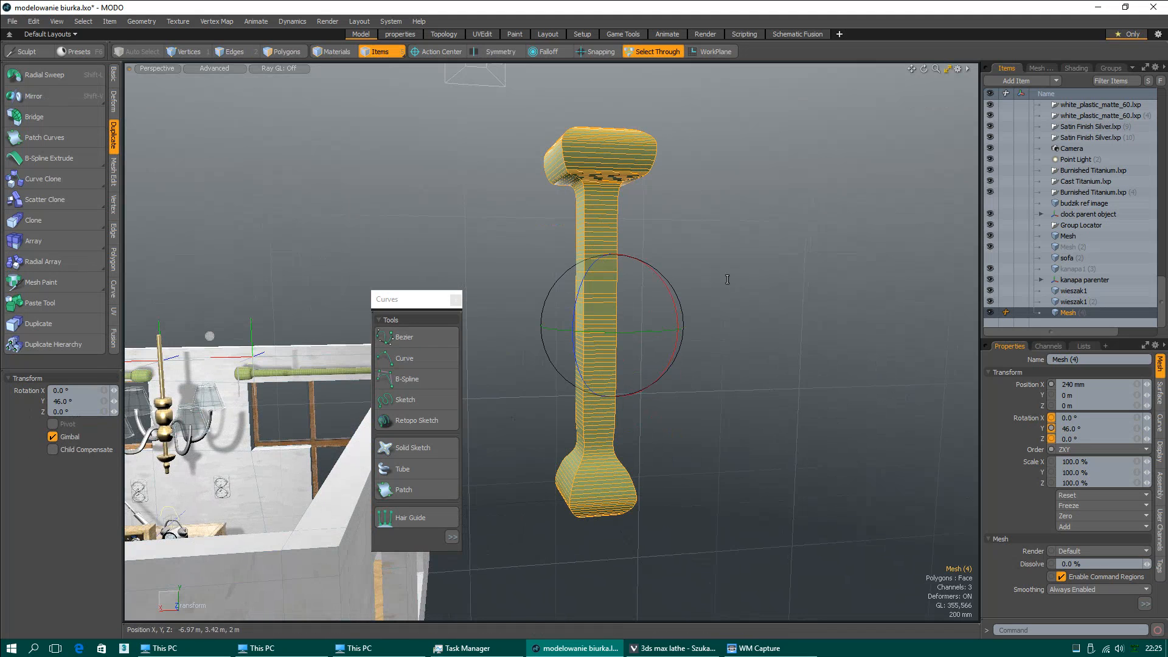
left_click_drag(727, 279, 591, 234, "alt")
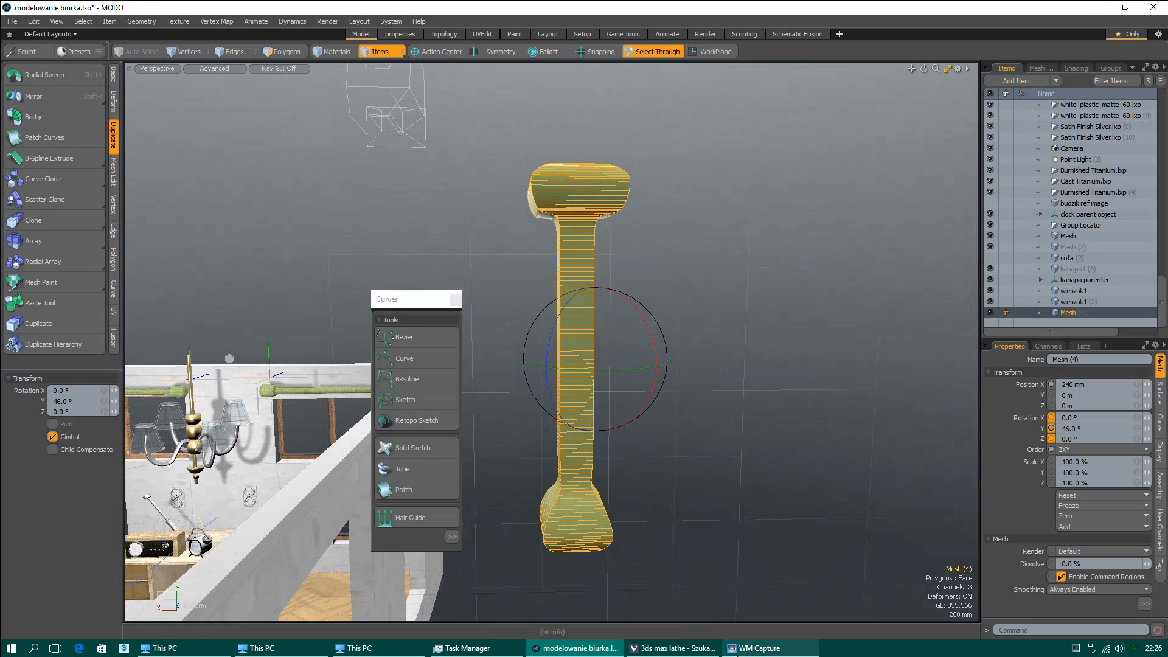
left_click(754, 648)
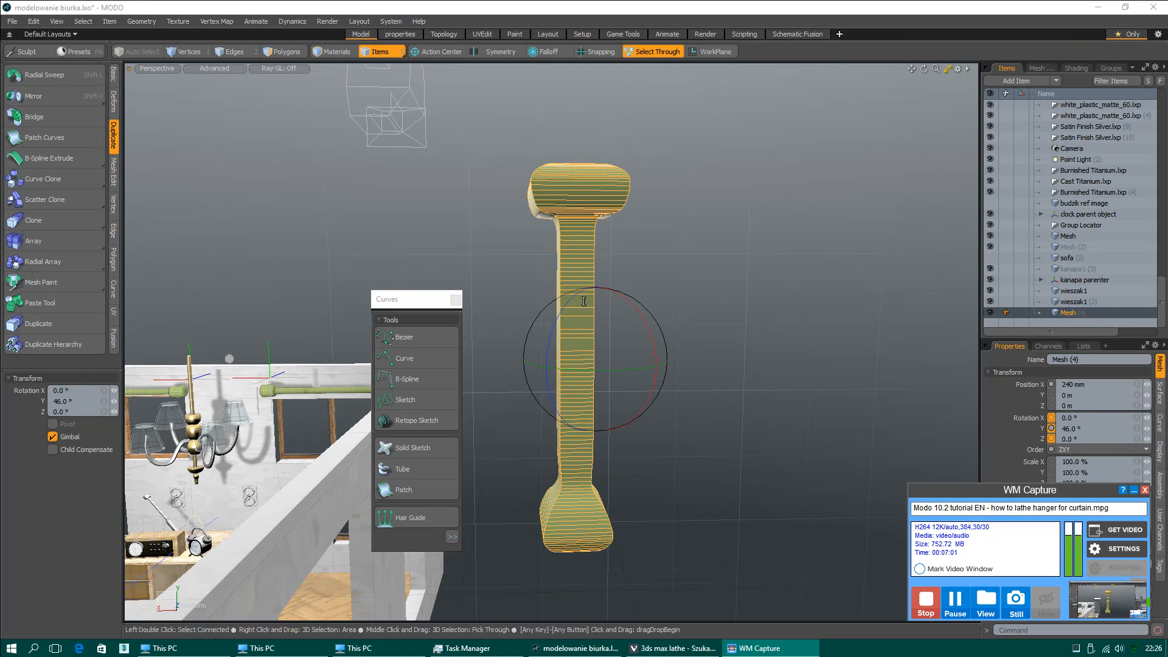
mouse_move(595, 258)
left_mouse_down("alt")
mouse_move(601, 249)
mouse_move(615, 268)
left_mouse_up("alt")
left_click(755, 648)
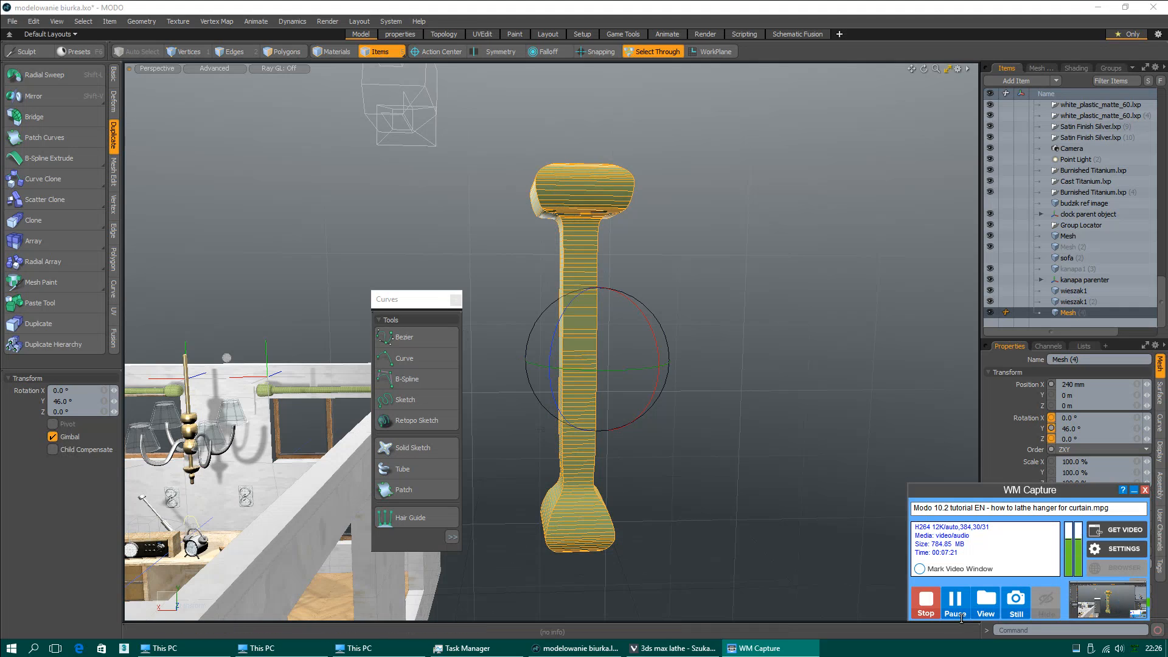
left_click(926, 602)
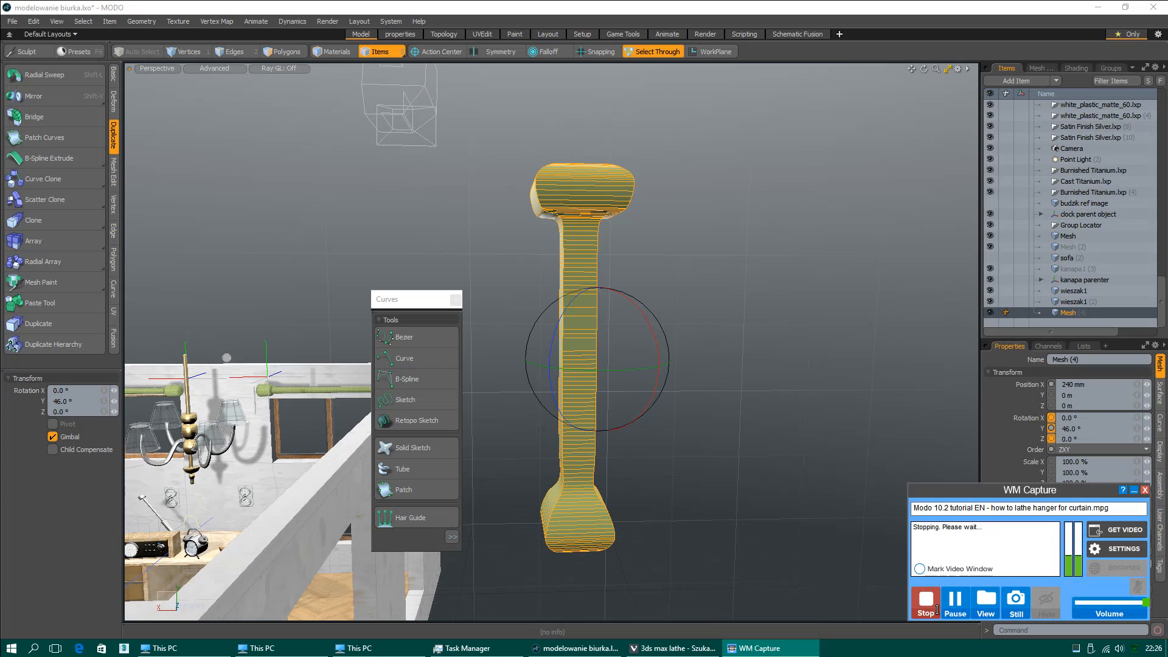